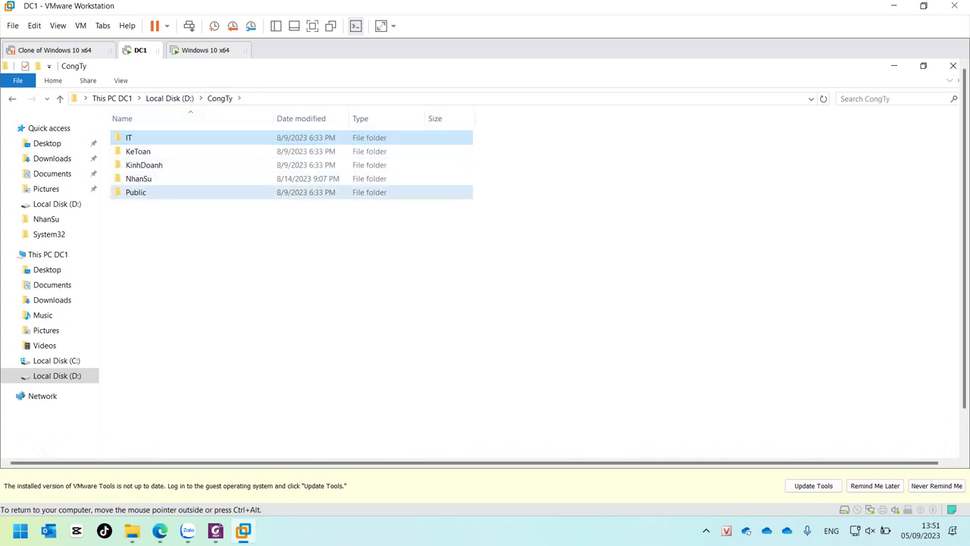
Step: Open the empty KT1 folder in D:\CongTy\KeToan and dismiss the VMware Tools reminder
{"action": "left_click", "coordinate": [137, 192]}
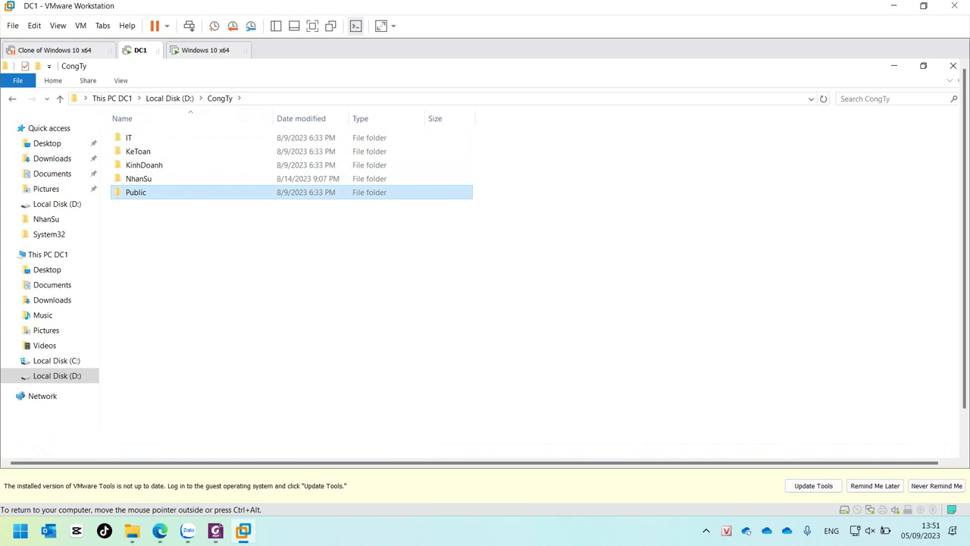
{"action": "double_click", "coordinate": [138, 151]}
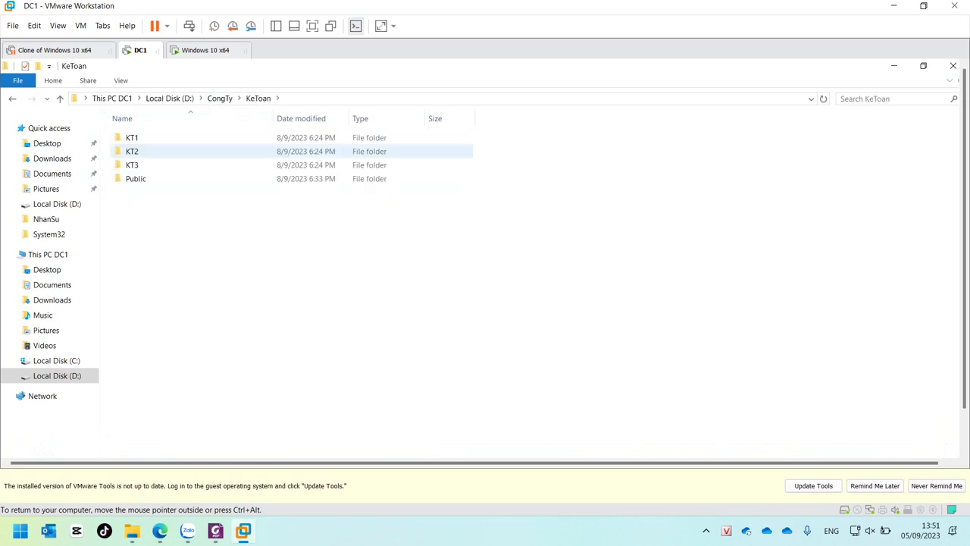
{"action": "left_click", "coordinate": [136, 178]}
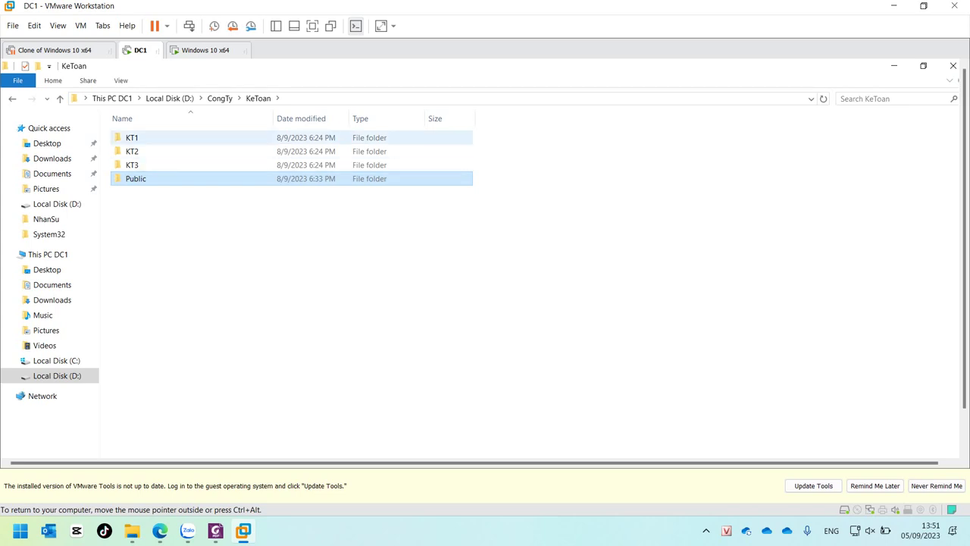
{"action": "left_click", "coordinate": [131, 137]}
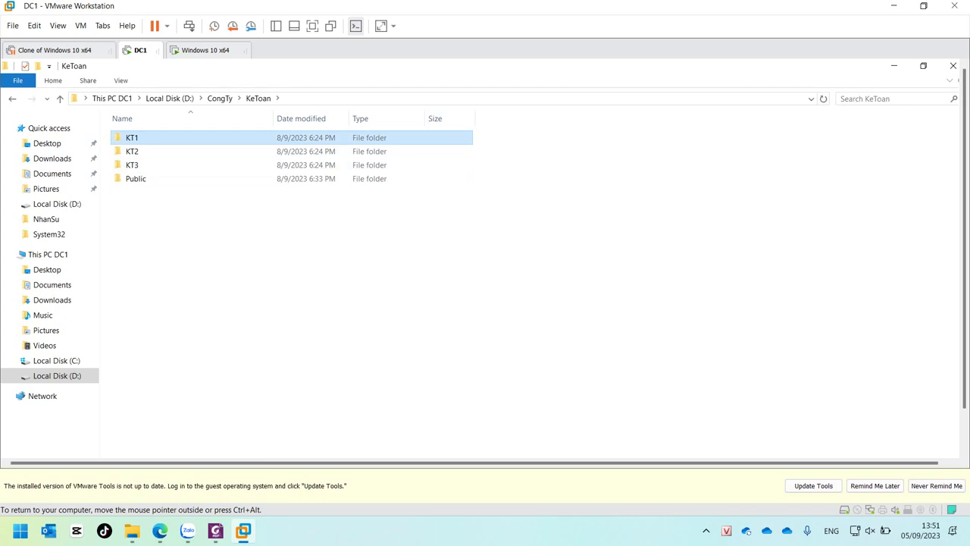
{"action": "key", "text": "Return"}
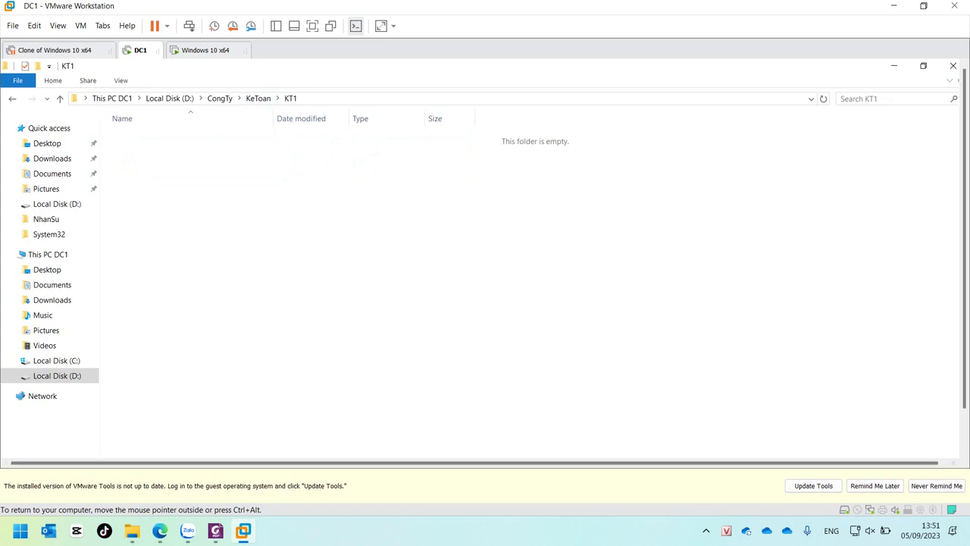
{"action": "left_click", "coordinate": [875, 485]}
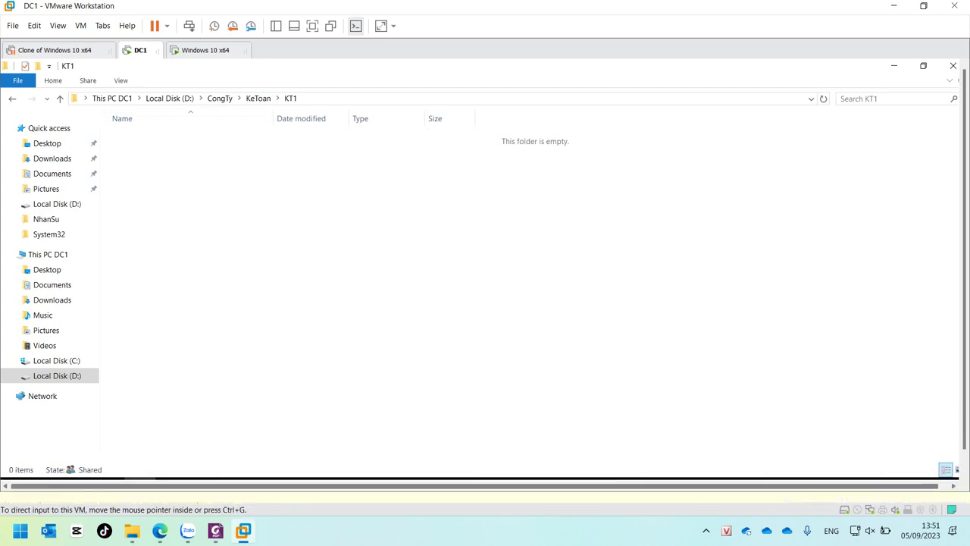
Step: Launch Group Policy Management from the Start menu's Windows Administrative Tools
{"action": "mouse_move", "coordinate": [233, 488]}
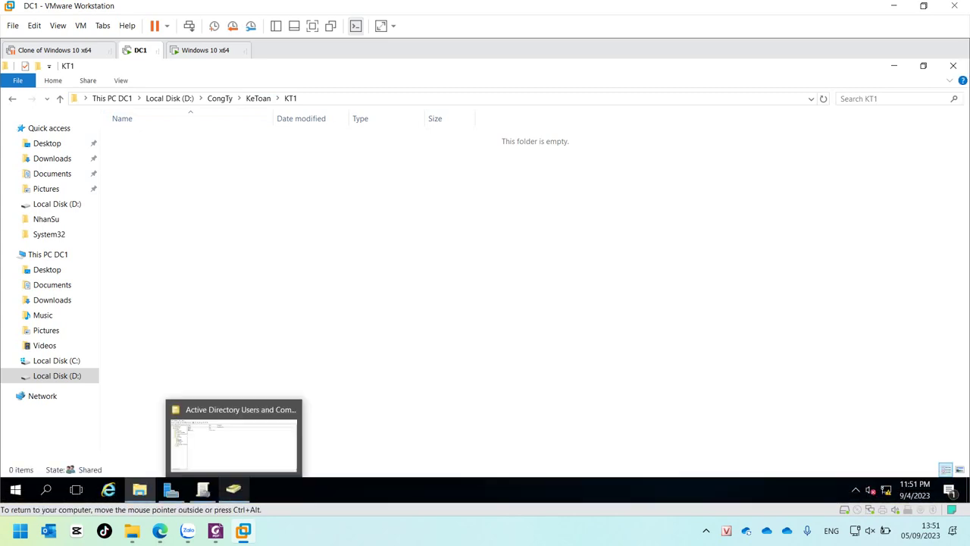
{"action": "left_click", "coordinate": [203, 489]}
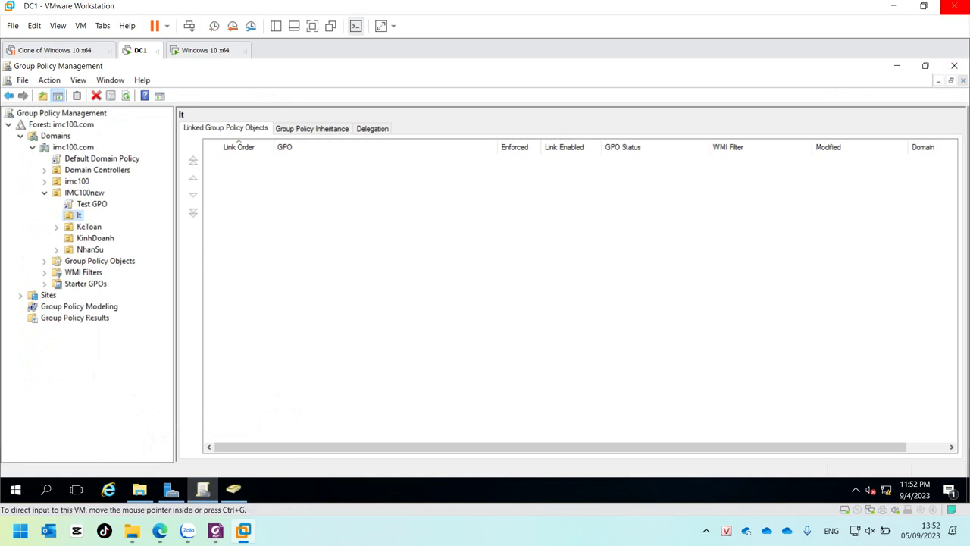
{"action": "left_click", "coordinate": [953, 65]}
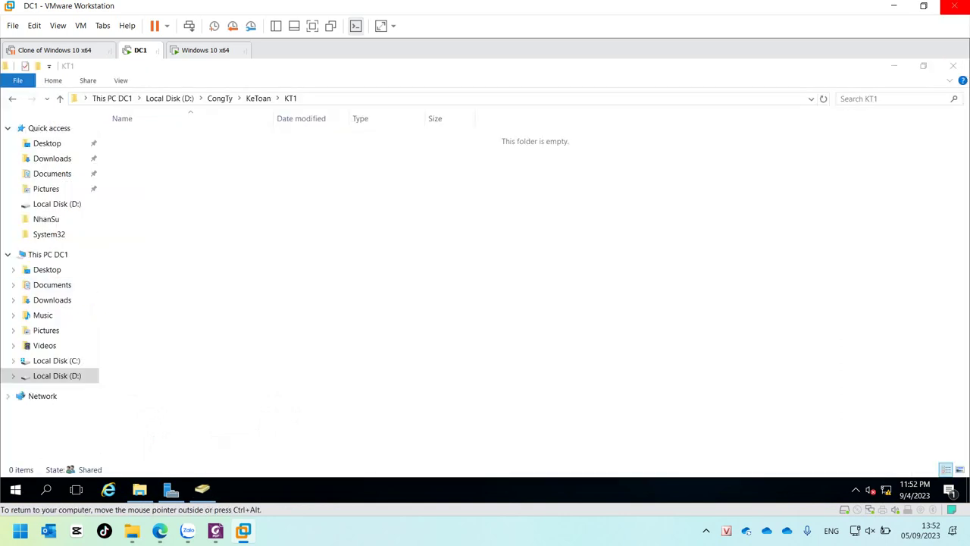
{"action": "left_click", "coordinate": [15, 489]}
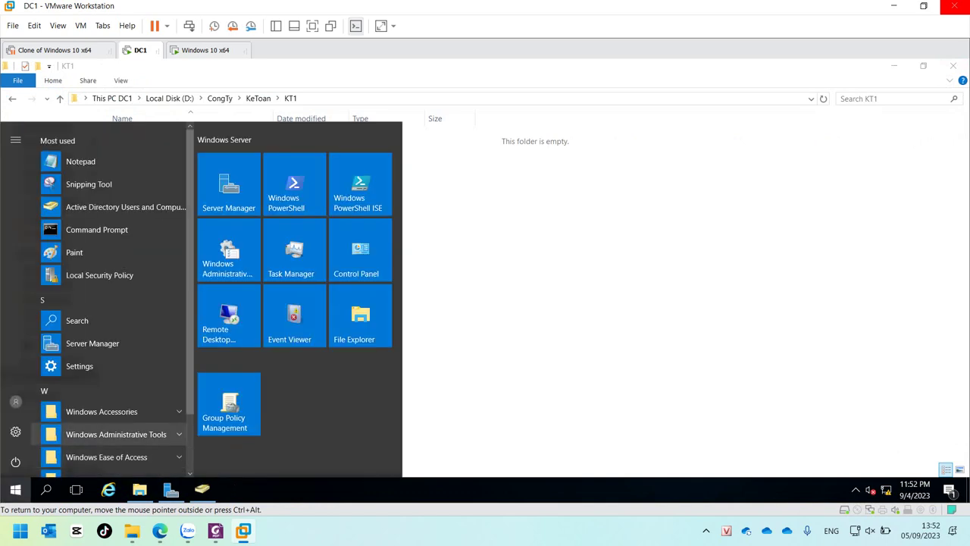
{"action": "left_click", "coordinate": [114, 434]}
{"action": "scroll", "coordinate": [114, 409], "scroll_direction": "down", "scroll_amount": 3}
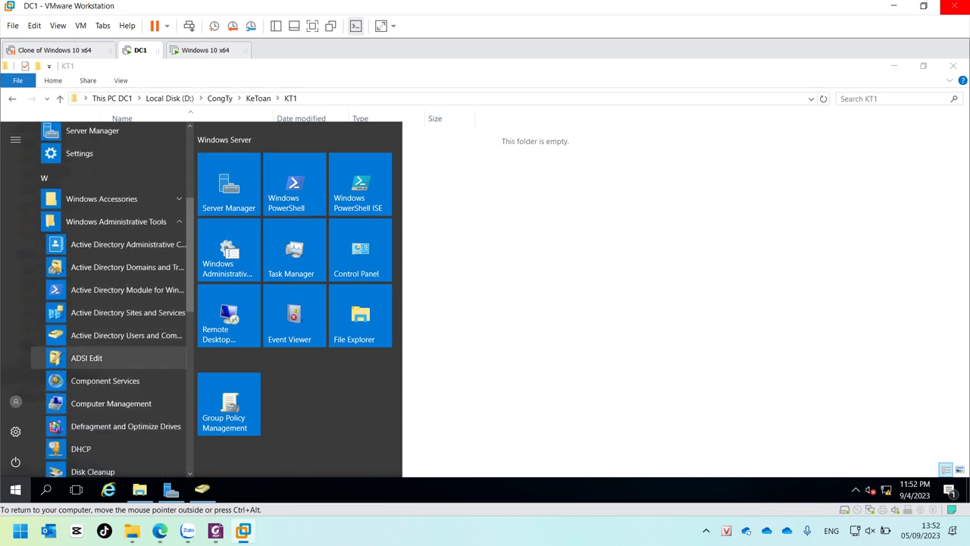
{"action": "scroll", "coordinate": [114, 362], "scroll_direction": "down", "scroll_amount": 3}
{"action": "scroll", "coordinate": [114, 371], "scroll_direction": "down", "scroll_amount": 2}
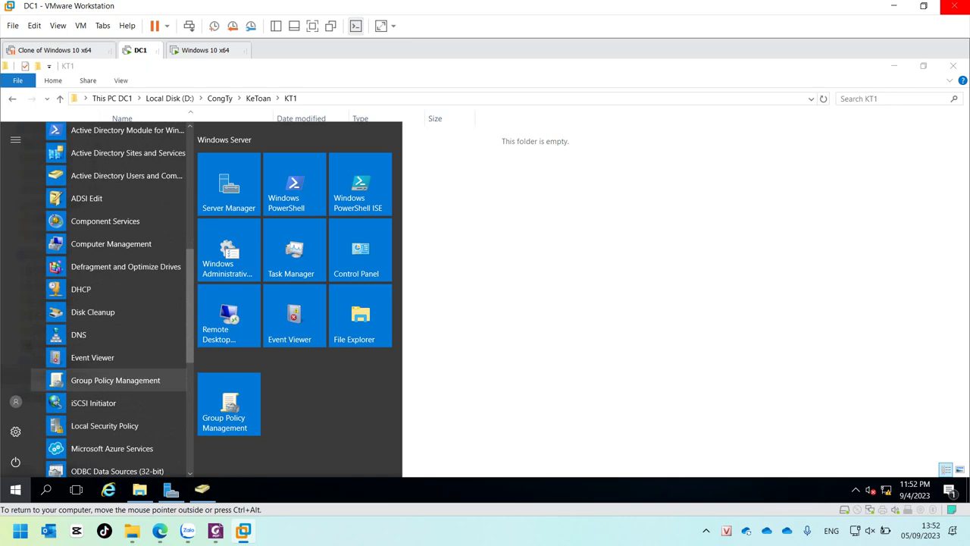
{"action": "left_click", "coordinate": [116, 380]}
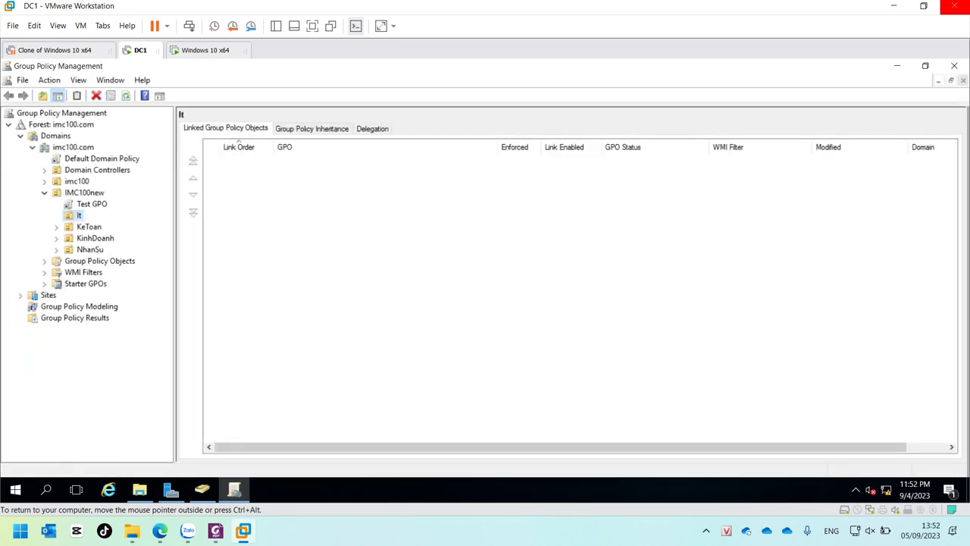
Step: Create a GPO named 'Map Disk' linked to IMC100new, correcting the misspelled name
{"action": "left_click", "coordinate": [84, 193]}
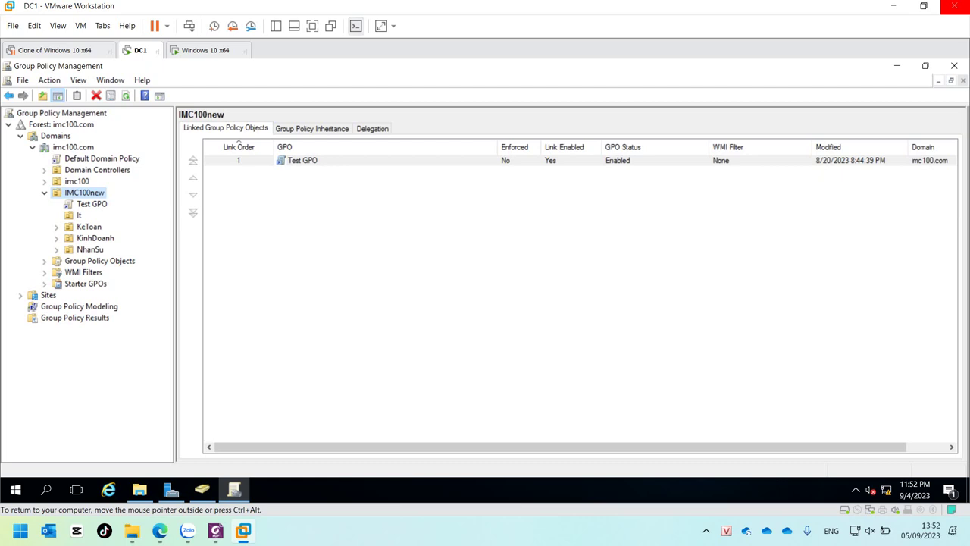
{"action": "right_click", "coordinate": [80, 193]}
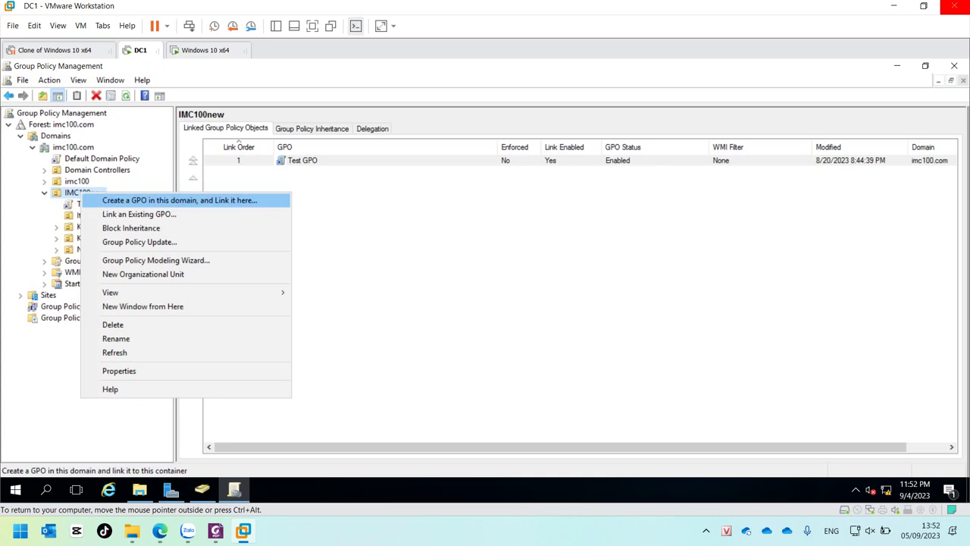
{"action": "key", "text": "Return"}
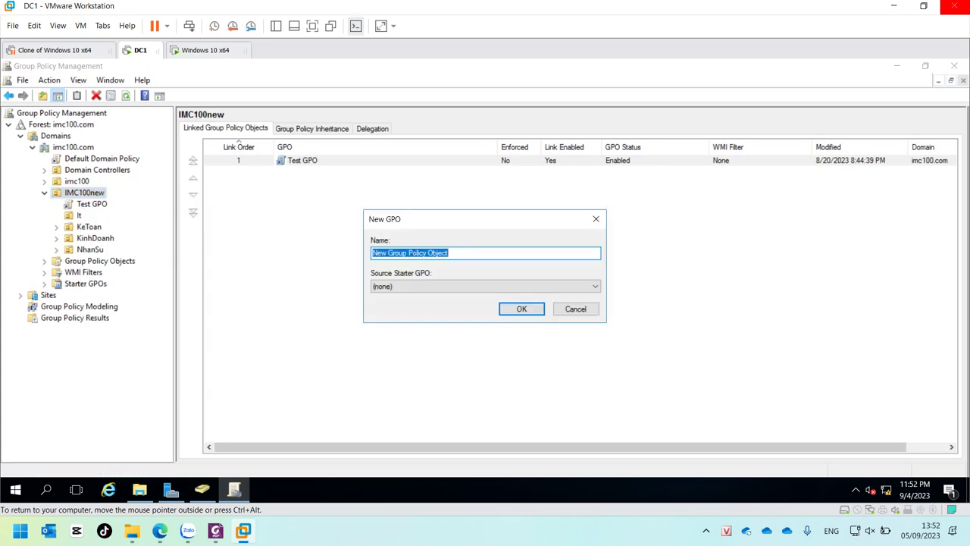
{"action": "type", "text": "M"}
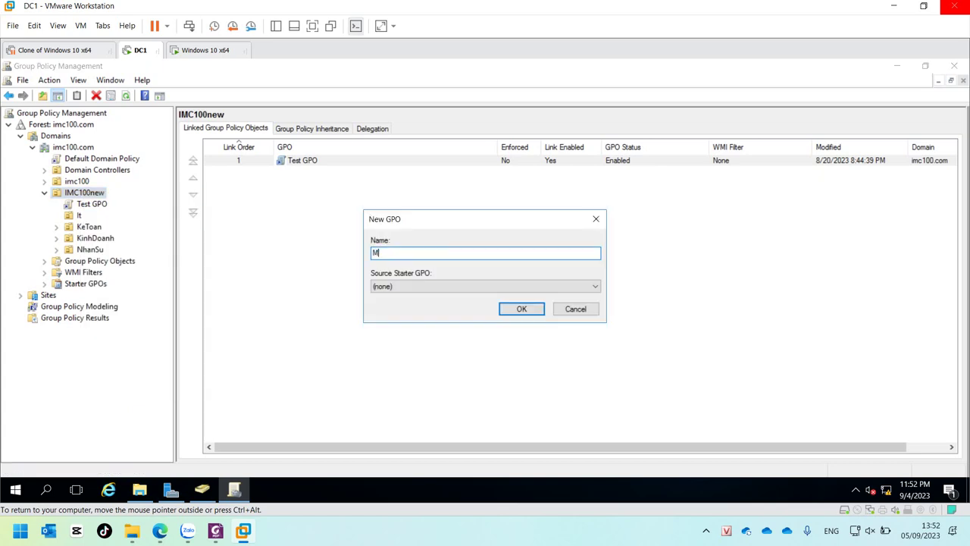
{"action": "type", "text": "ap Dissk"}
{"action": "key", "text": "BackSpace"}
{"action": "key", "text": "BackSpace"}
{"action": "type", "text": "k"}
{"action": "key", "text": "Return"}
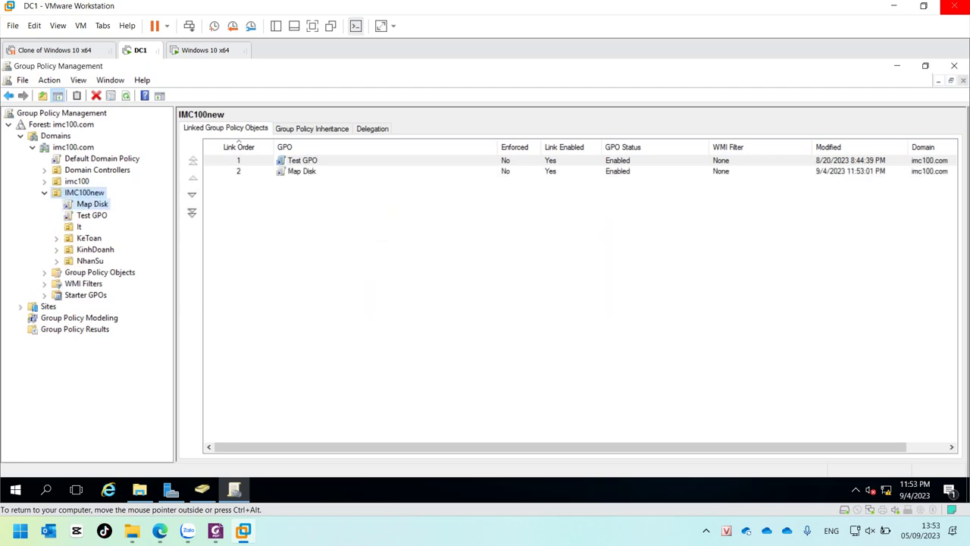
Step: Open the Map Disk GPO in Group Policy Management Editor
{"action": "left_click", "coordinate": [92, 204]}
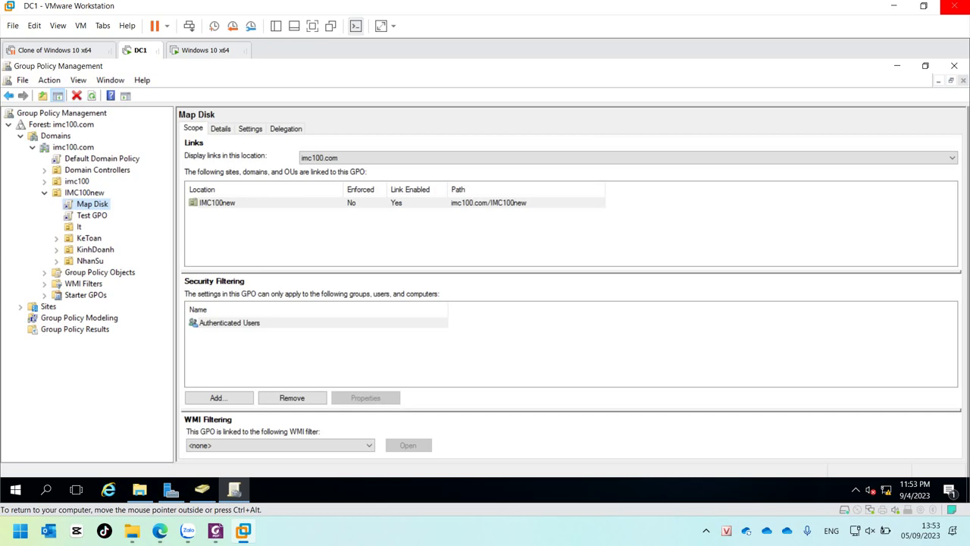
{"action": "right_click", "coordinate": [83, 206]}
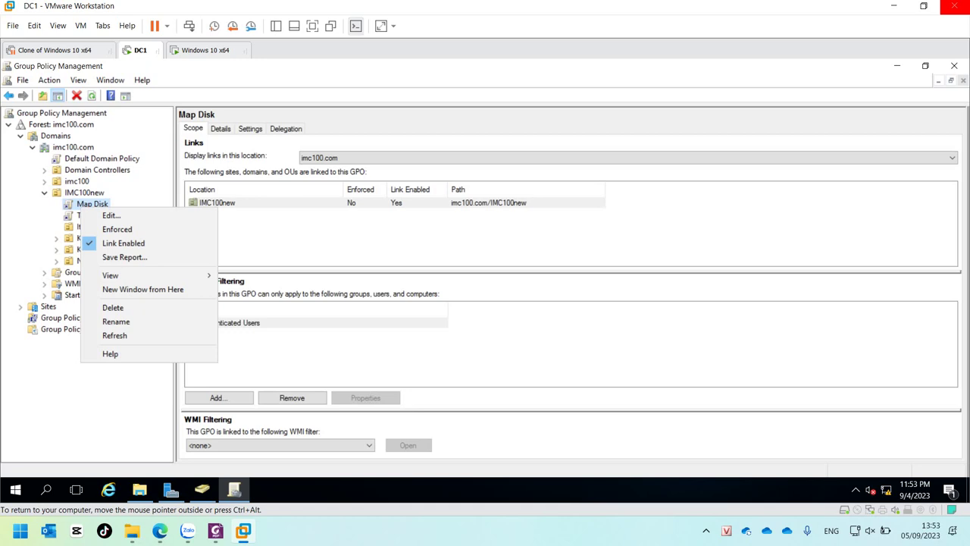
{"action": "key", "text": "Return"}
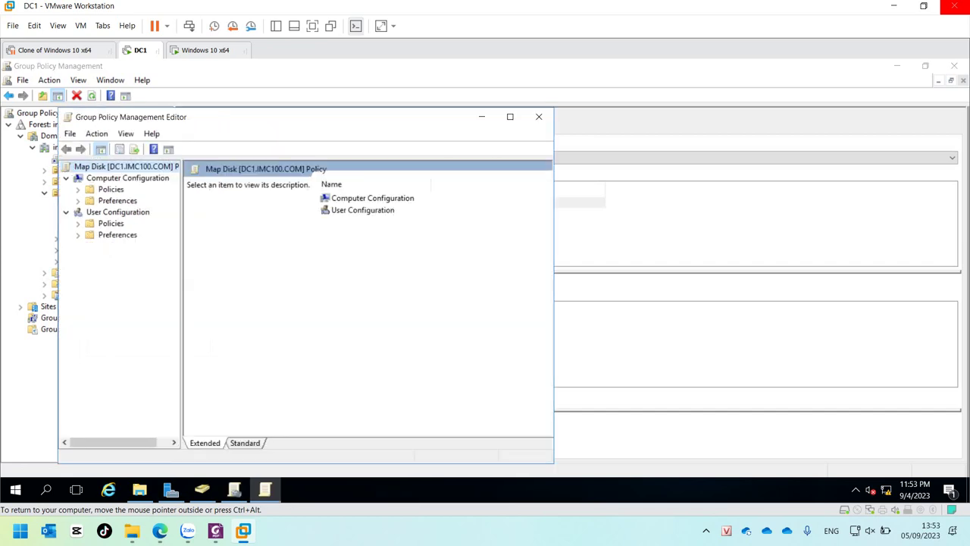
{"action": "key", "text": "alt+F4"}
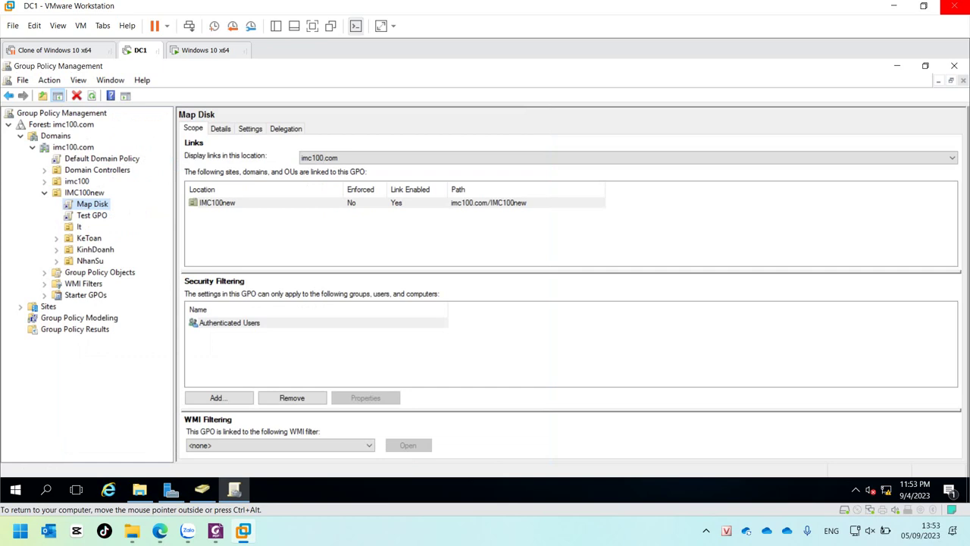
{"action": "key", "text": "shift+F10"}
{"action": "key", "text": "Down"}
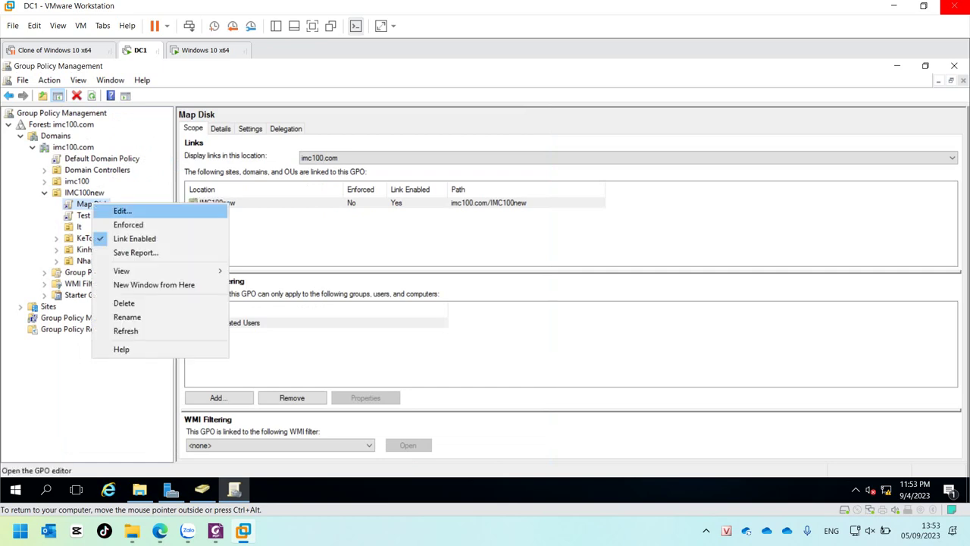
{"action": "key", "text": "Return"}
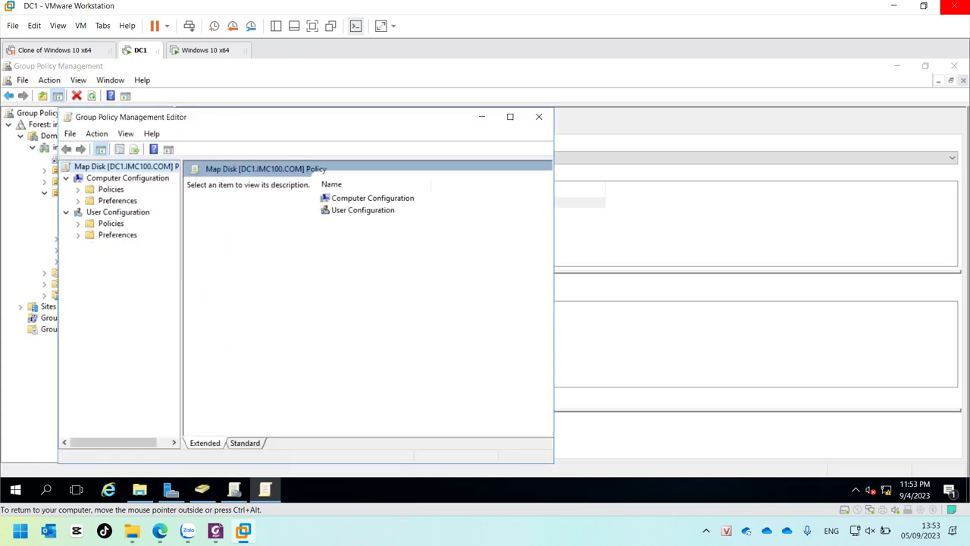
Step: Expand both Windows Settings nodes and select User Configuration's Scripts (Logon/Logoff)
{"action": "left_click", "coordinate": [118, 211]}
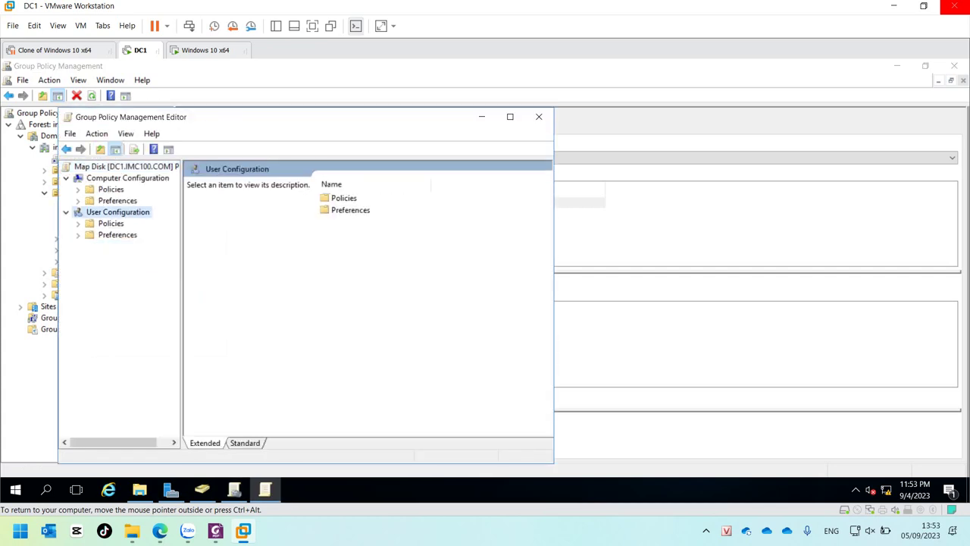
{"action": "left_click", "coordinate": [110, 188]}
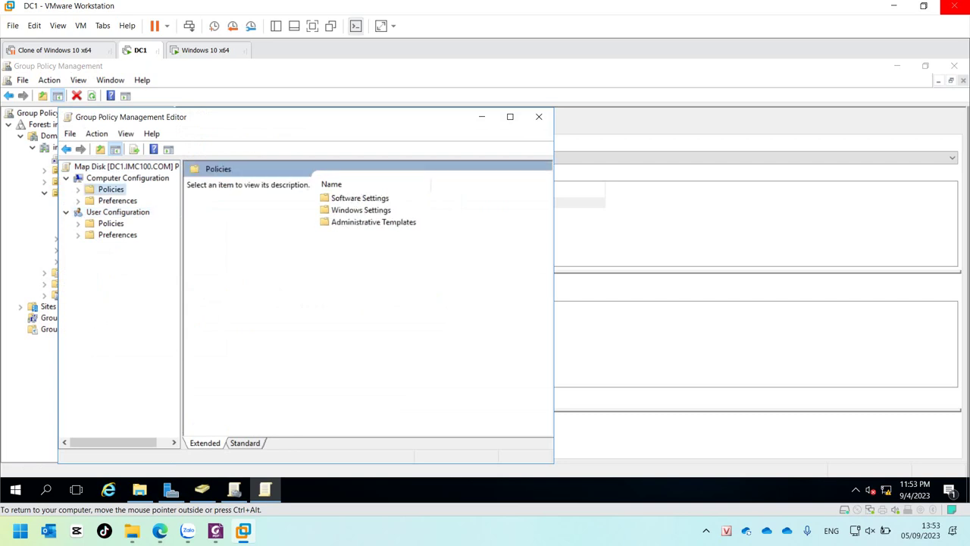
{"action": "key", "text": "Right"}
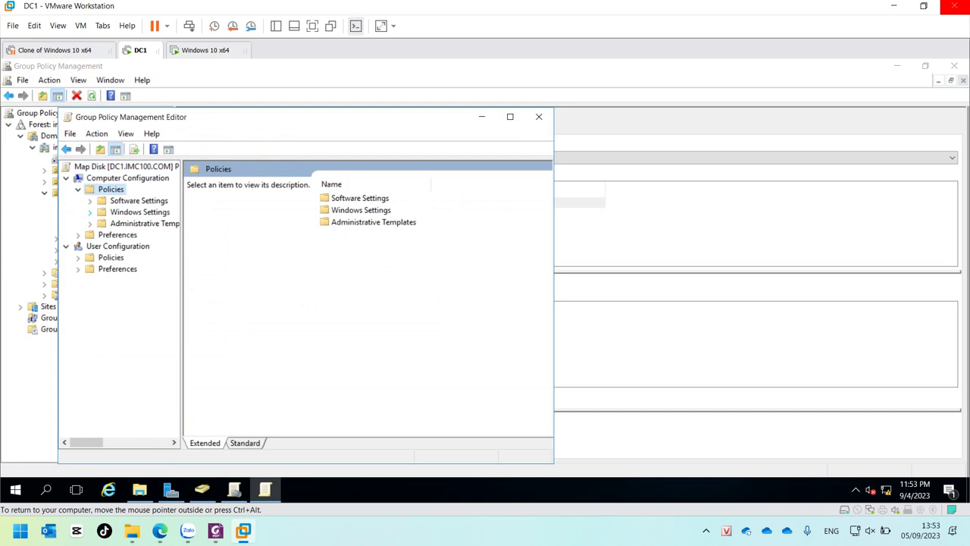
{"action": "left_click", "coordinate": [90, 211]}
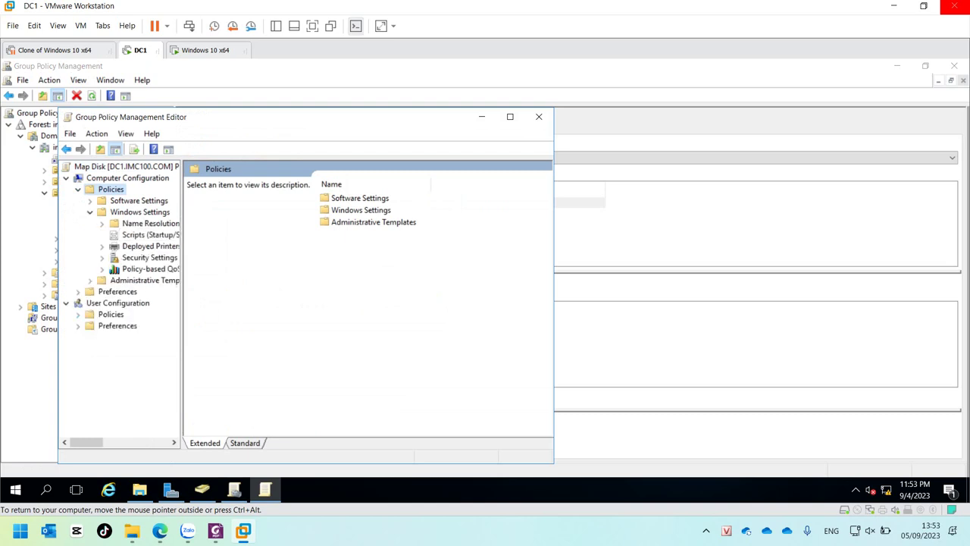
{"action": "left_click", "coordinate": [78, 313]}
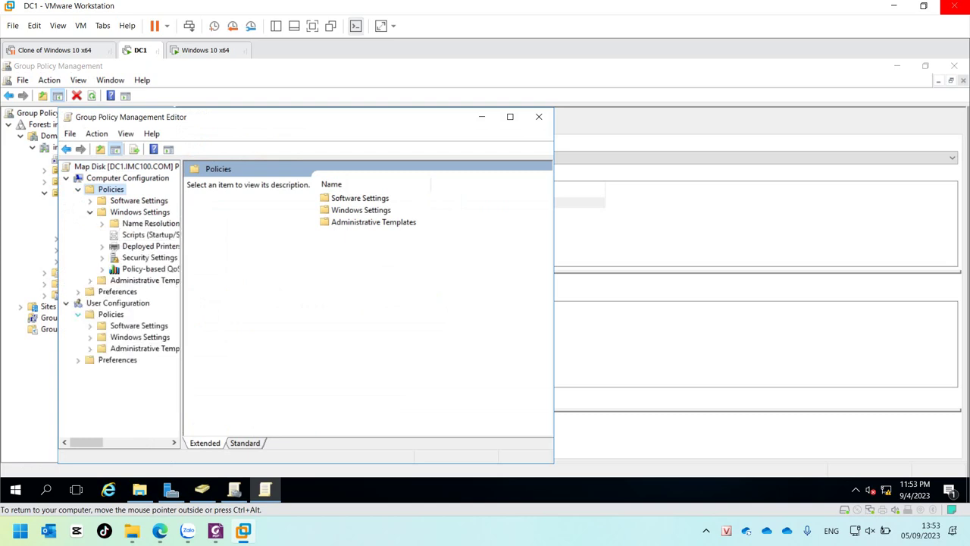
{"action": "left_click", "coordinate": [90, 336]}
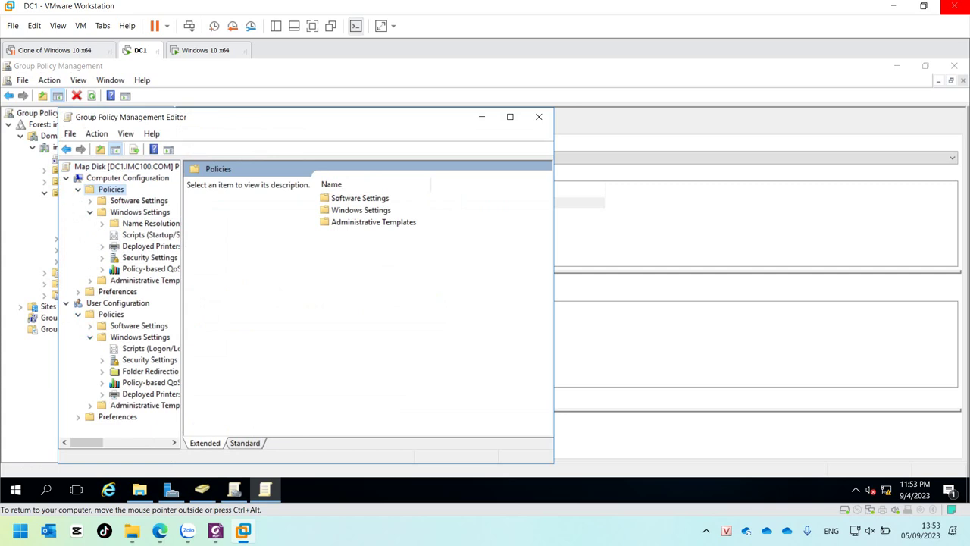
{"action": "left_click_drag", "start_coordinate": [182, 303], "coordinate": [248, 303]}
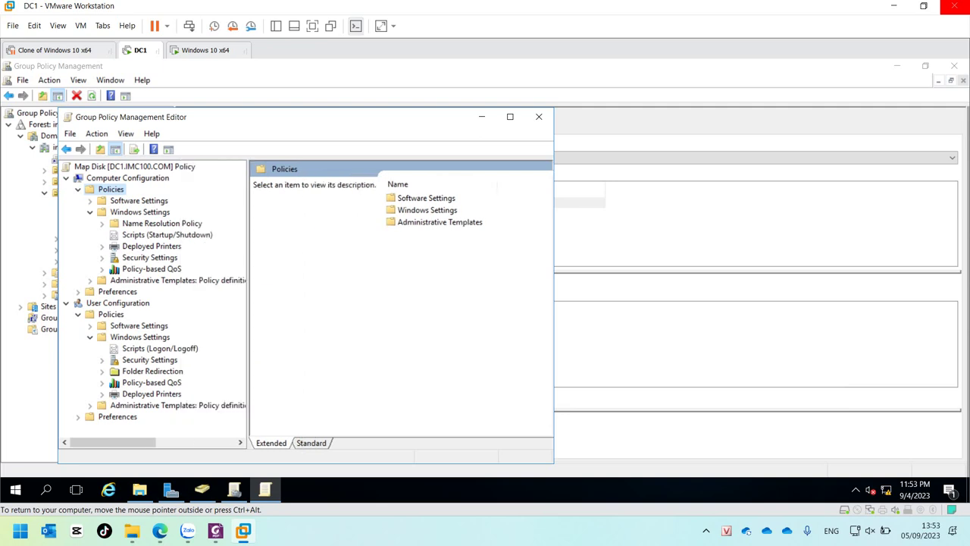
{"action": "left_click", "coordinate": [117, 302]}
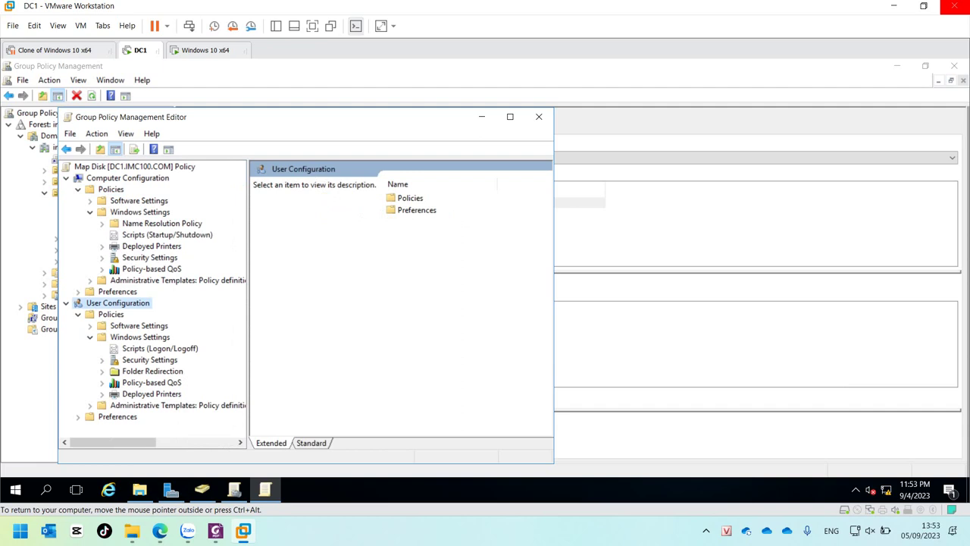
{"action": "left_click", "coordinate": [159, 348]}
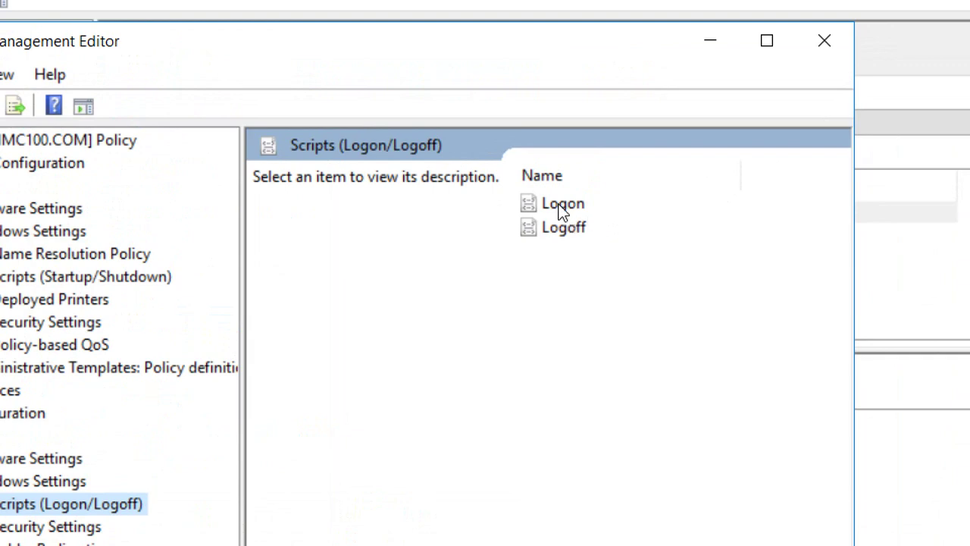
Step: Open the Logon script properties for Map Disk, which list no scripts yet
{"action": "left_click", "coordinate": [560, 205]}
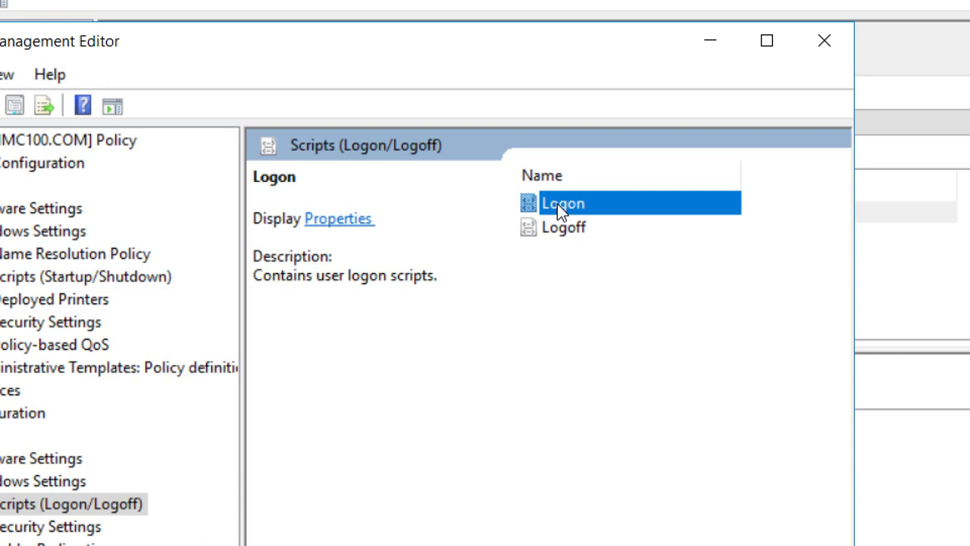
{"action": "double_click", "coordinate": [611, 201]}
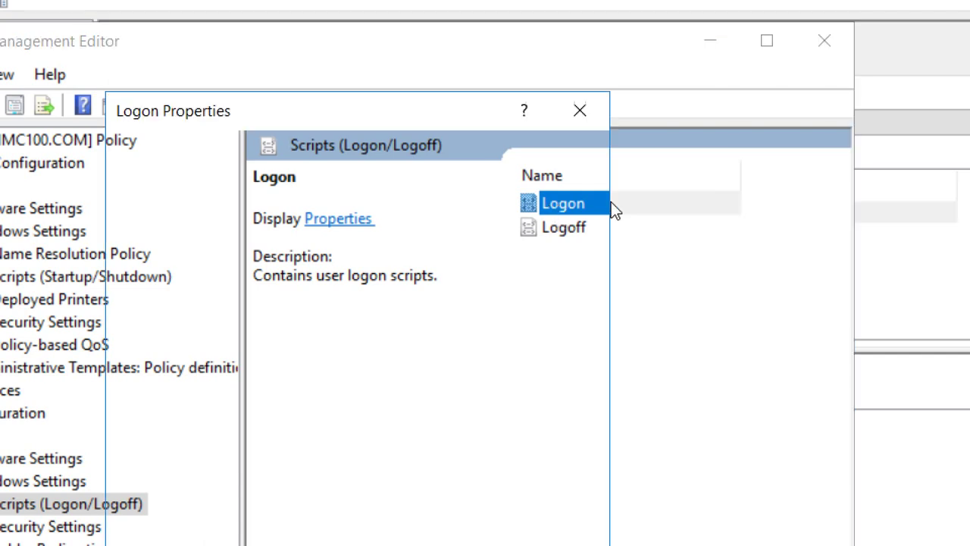
{"action": "left_click", "coordinate": [573, 112]}
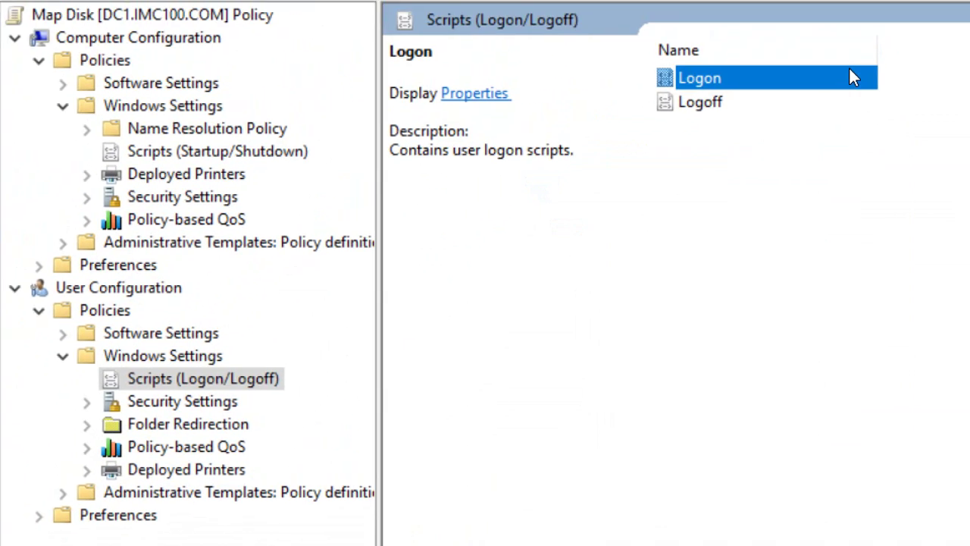
{"action": "double_click", "coordinate": [696, 86]}
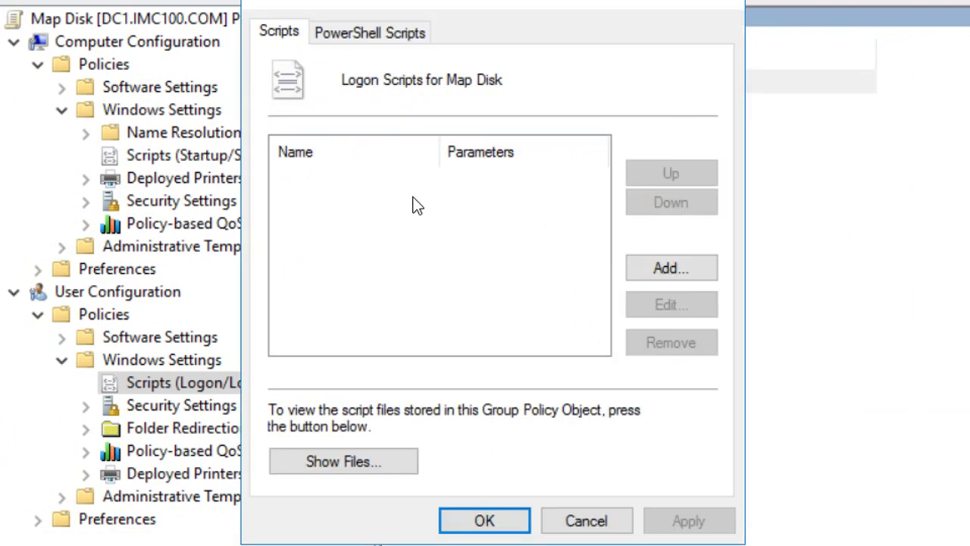
Step: Begin adding a logon script and browse to the policy's empty Logon folder
{"action": "left_click", "coordinate": [684, 266]}
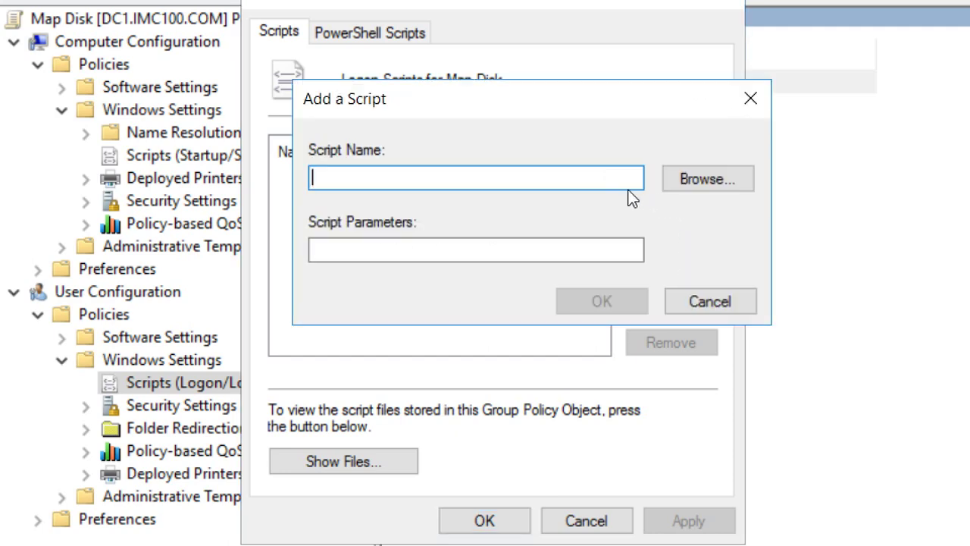
{"action": "left_click", "coordinate": [694, 184]}
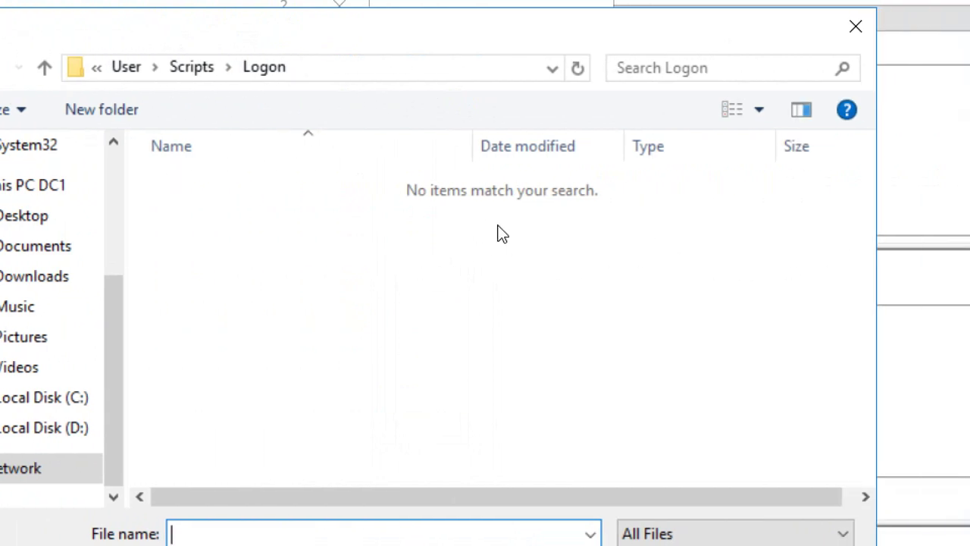
Step: Create a new text document named LogonMapDisk in the Logon scripts folder
{"action": "right_click", "coordinate": [267, 275]}
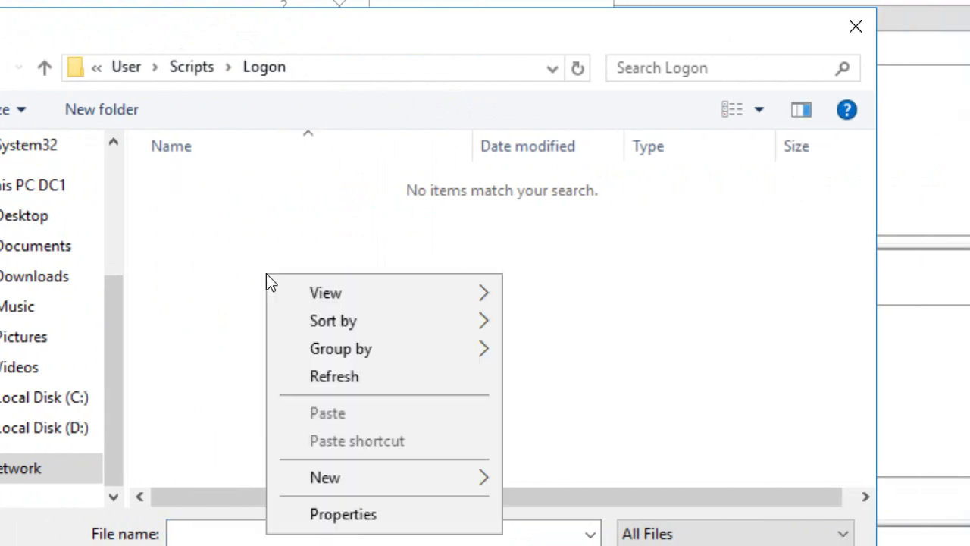
{"action": "mouse_move", "coordinate": [345, 476]}
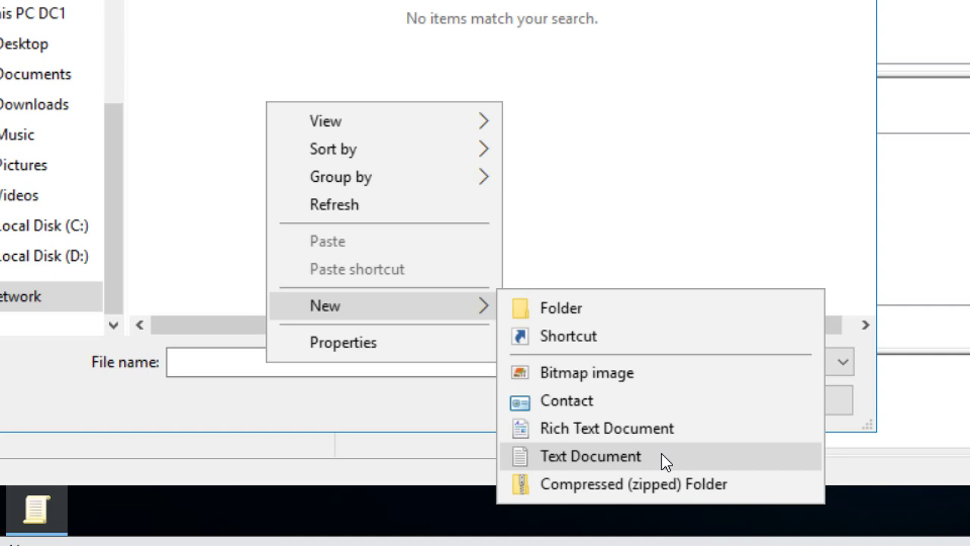
{"action": "left_click", "coordinate": [665, 462]}
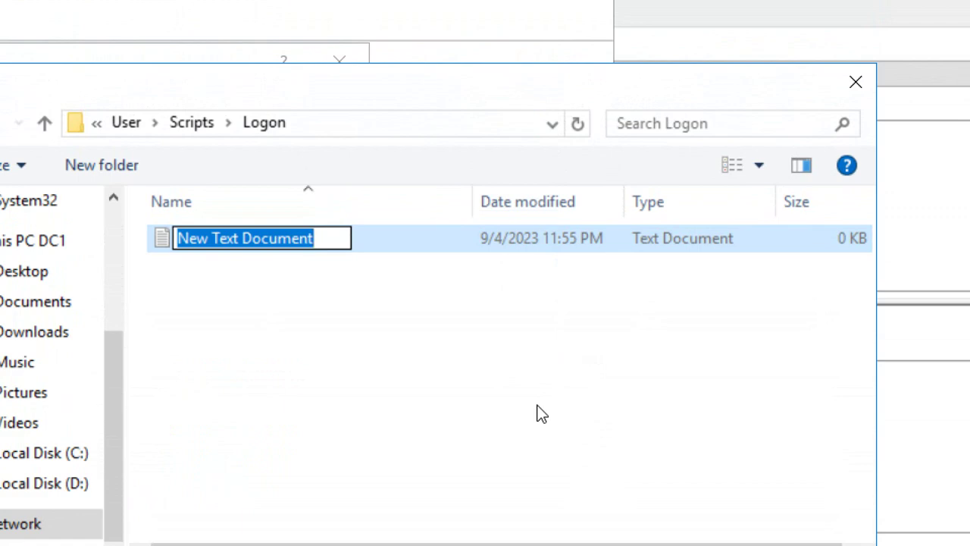
{"action": "type", "text": "Log"}
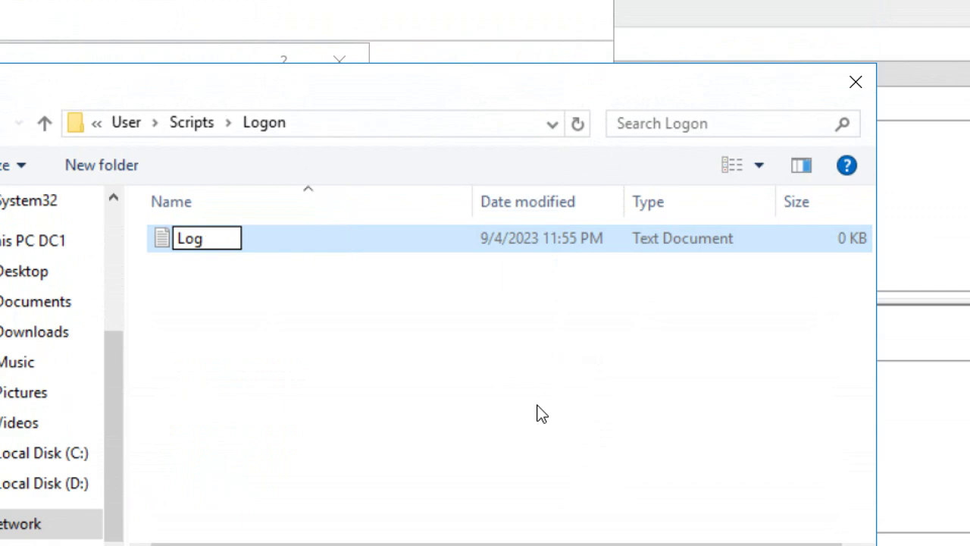
{"action": "type", "text": "onMapDisk"}
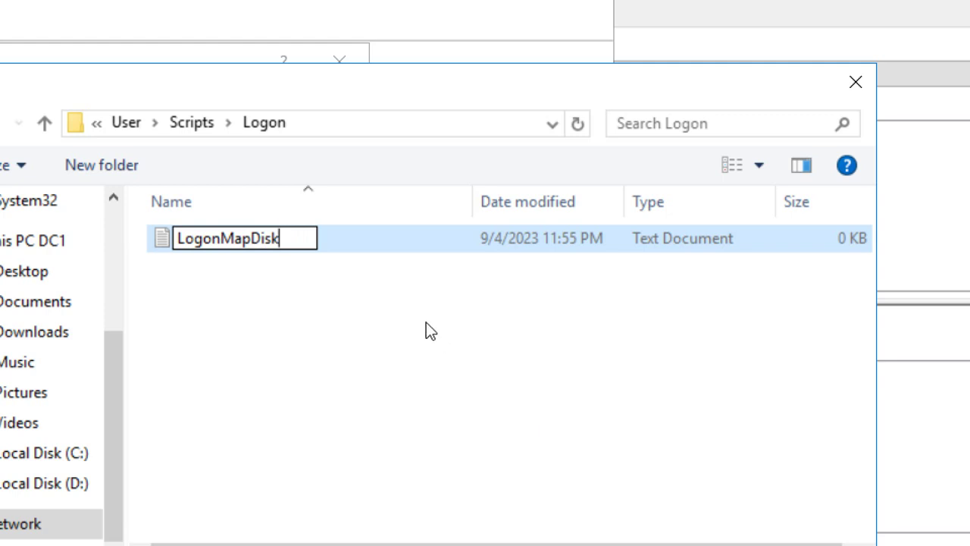
{"action": "left_click", "coordinate": [381, 280]}
{"action": "left_click", "coordinate": [302, 241]}
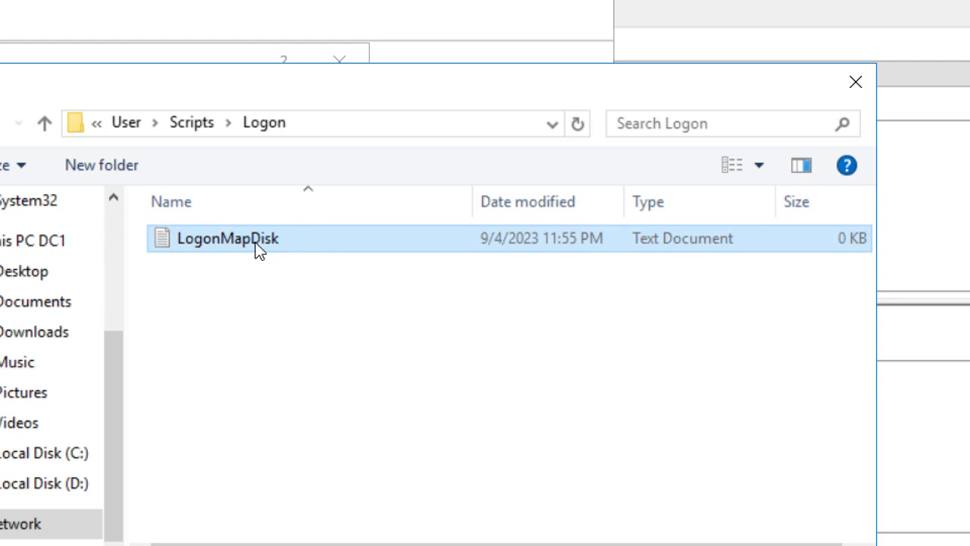
{"action": "double_click", "coordinate": [308, 240]}
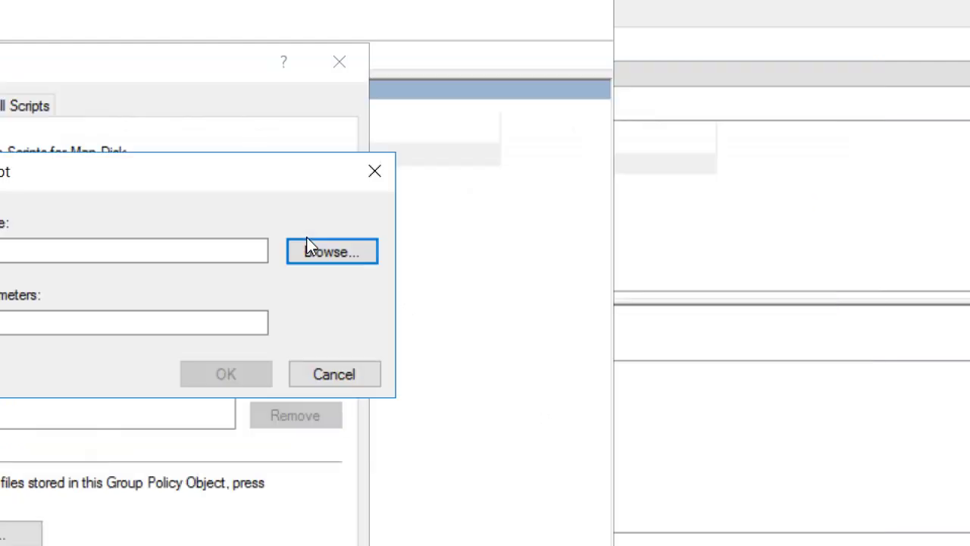
Step: Open the LogonMapDisk file for editing in Notepad
{"action": "left_click", "coordinate": [306, 242]}
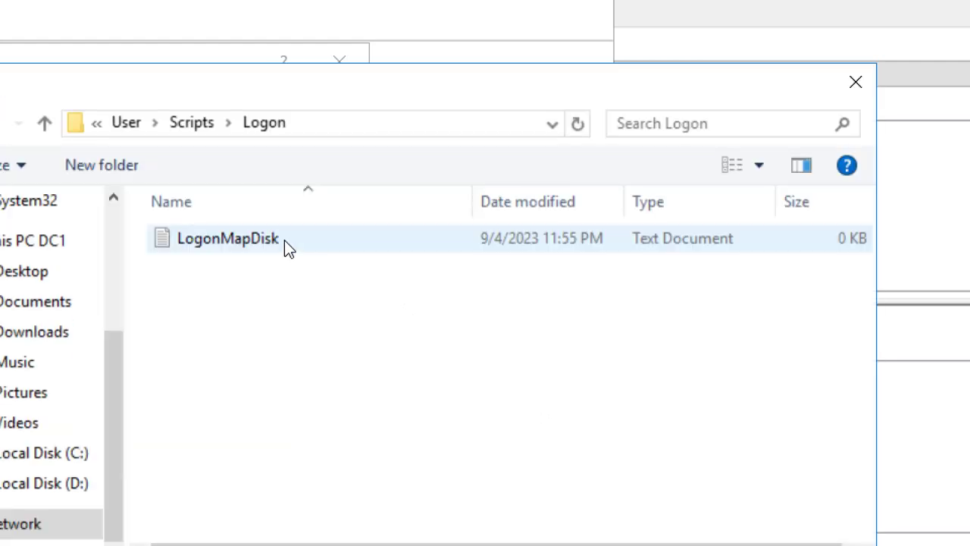
{"action": "right_click", "coordinate": [254, 240]}
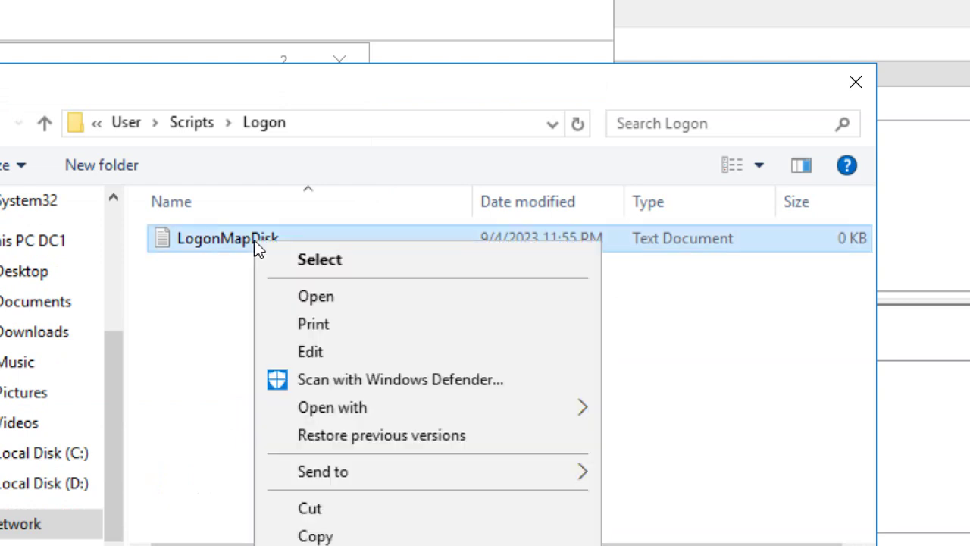
{"action": "left_click", "coordinate": [190, 338]}
{"action": "left_click", "coordinate": [185, 242]}
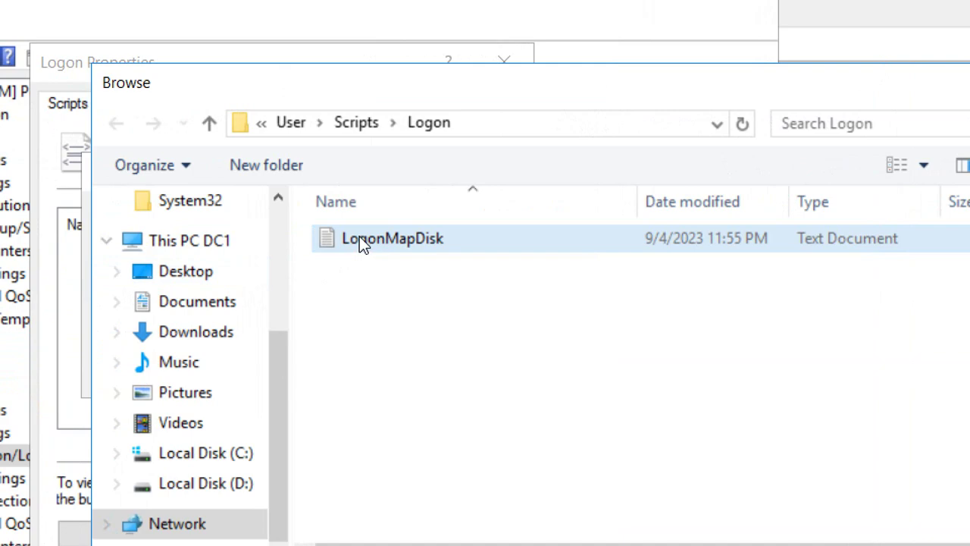
{"action": "right_click", "coordinate": [359, 236]}
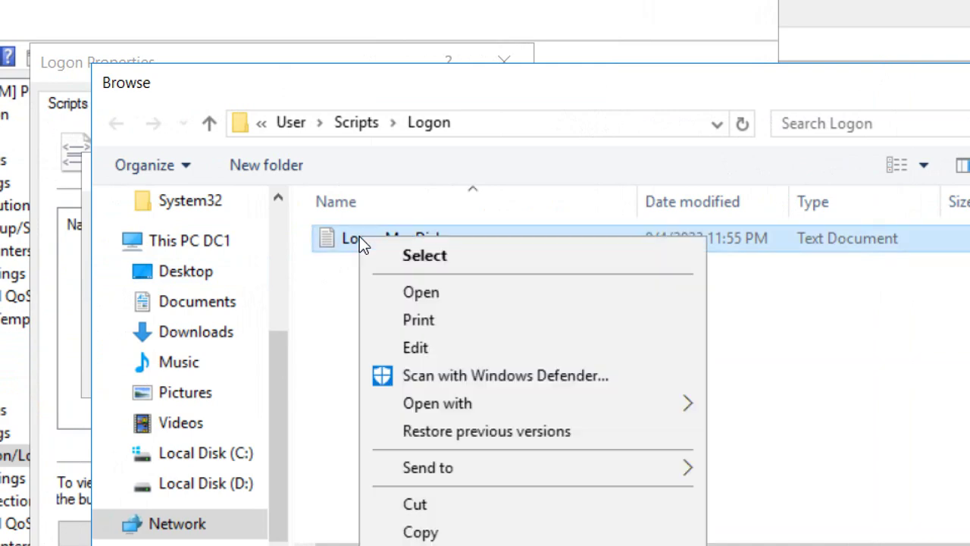
{"action": "left_click", "coordinate": [383, 348]}
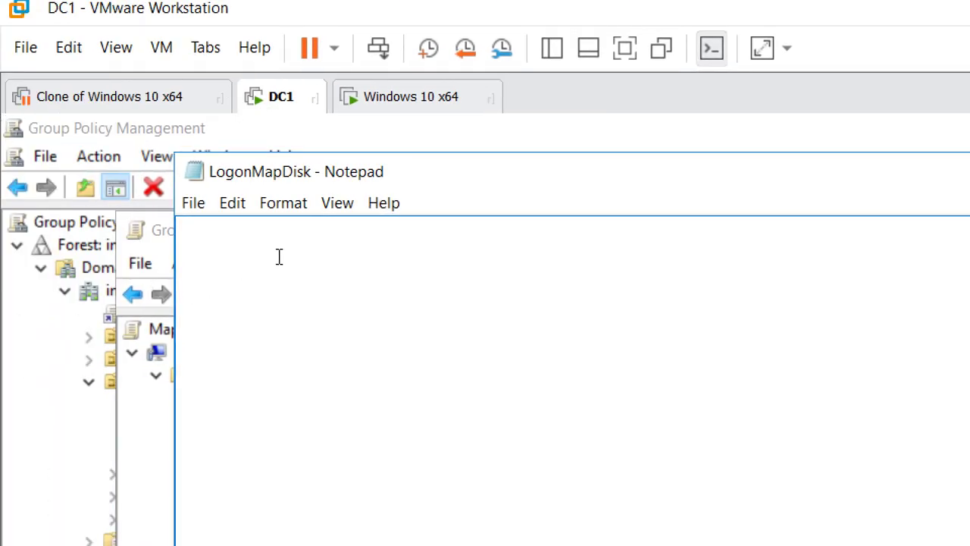
Step: Type 'net use x:' into LogonMapDisk and open File Explorer at D:\CongTy\KeToan\KT1
{"action": "type", "text": "net use"}
{"action": "type", "text": "x:"}
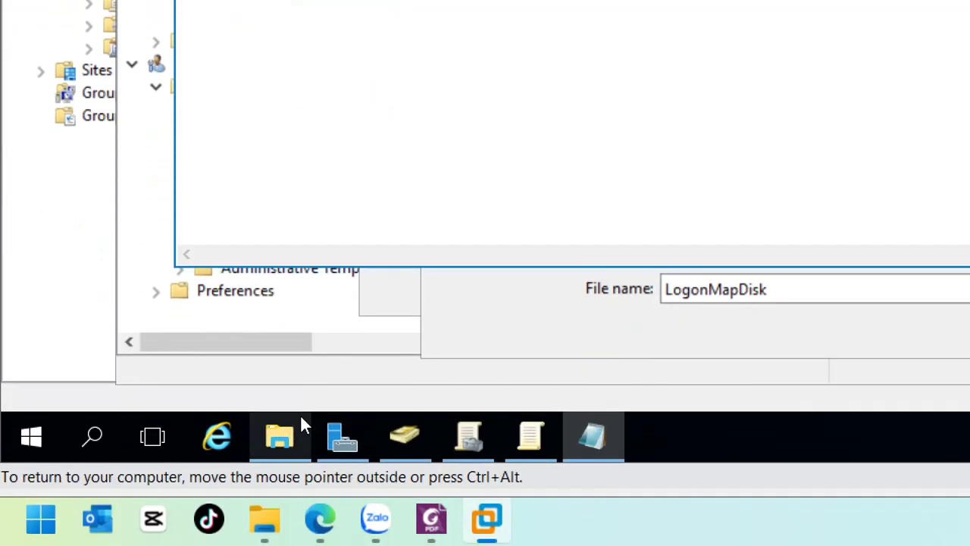
{"action": "left_click", "coordinate": [282, 436]}
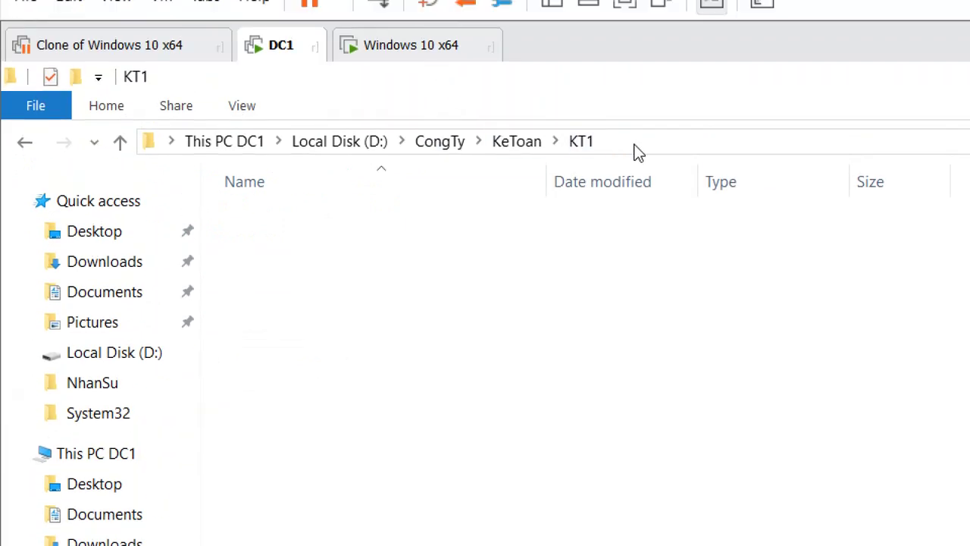
Step: Open This PC DC1 and check the computer's system properties
{"action": "left_click", "coordinate": [643, 144]}
{"action": "type", "text": "\\\\"}
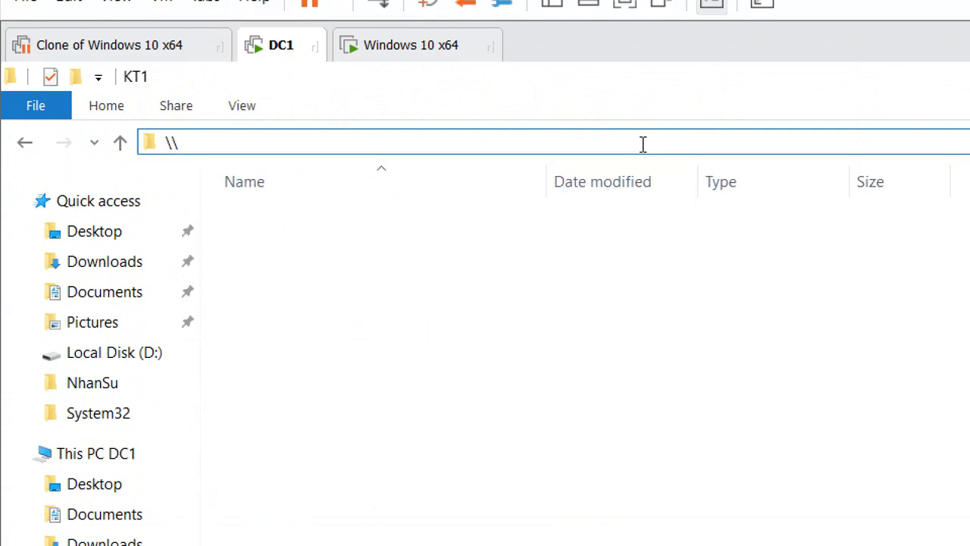
{"action": "key", "text": "Escape"}
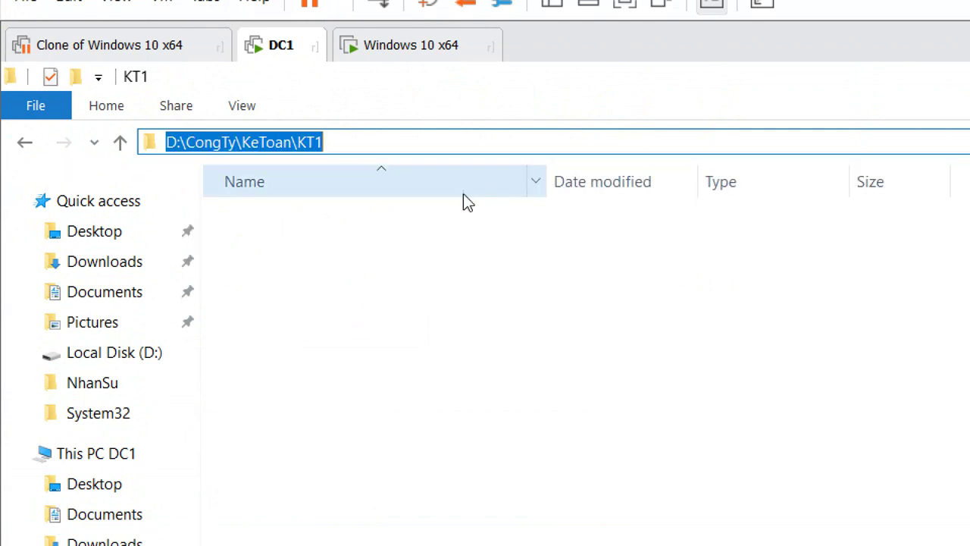
{"action": "left_click", "coordinate": [85, 434]}
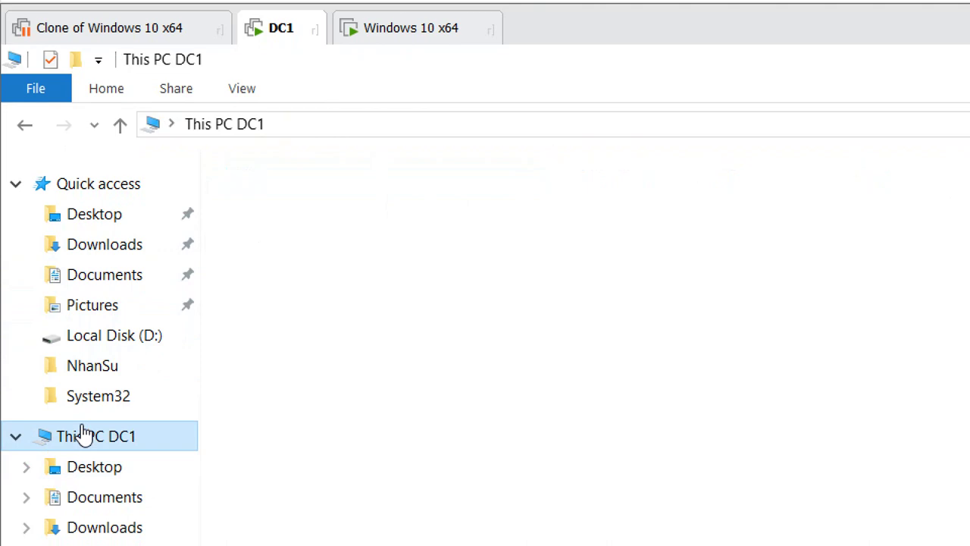
{"action": "right_click", "coordinate": [83, 438]}
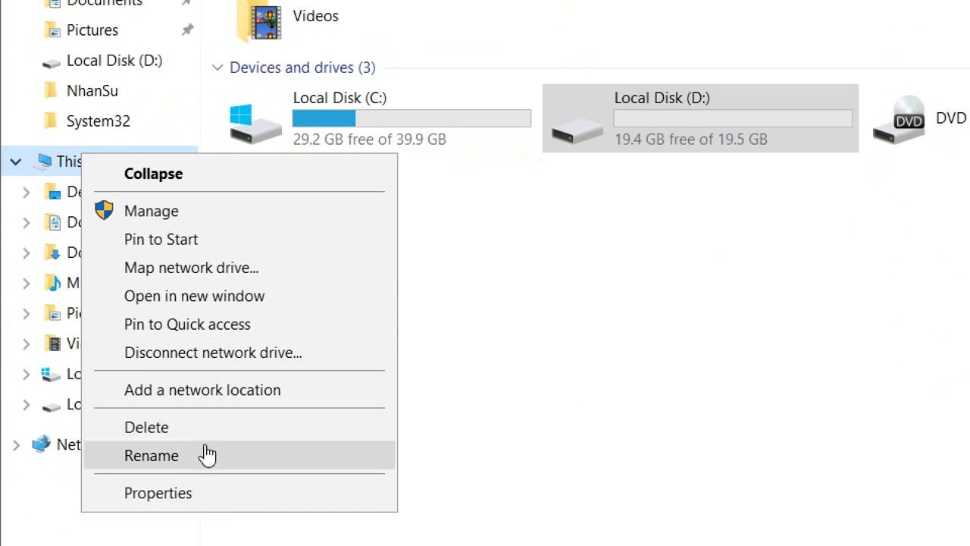
{"action": "left_click", "coordinate": [196, 474]}
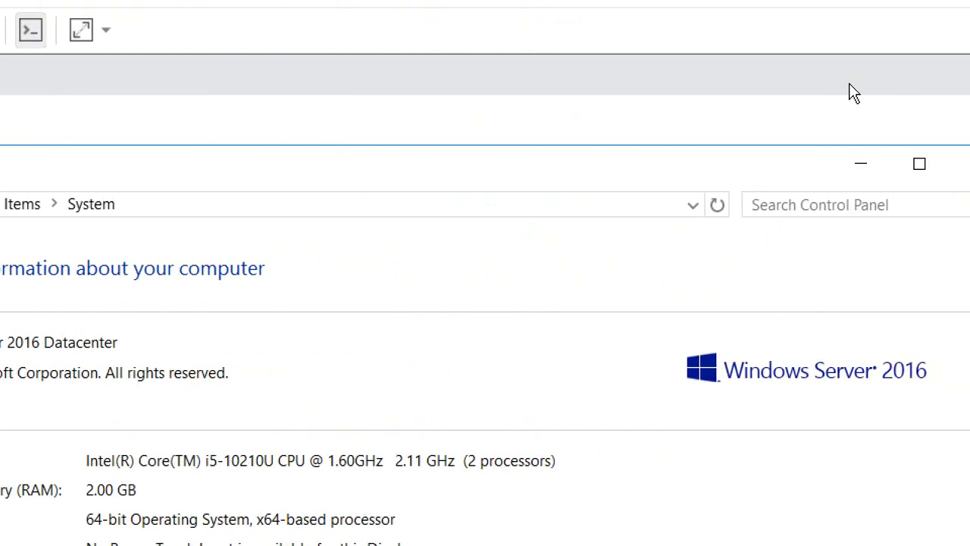
{"action": "left_click", "coordinate": [801, 164]}
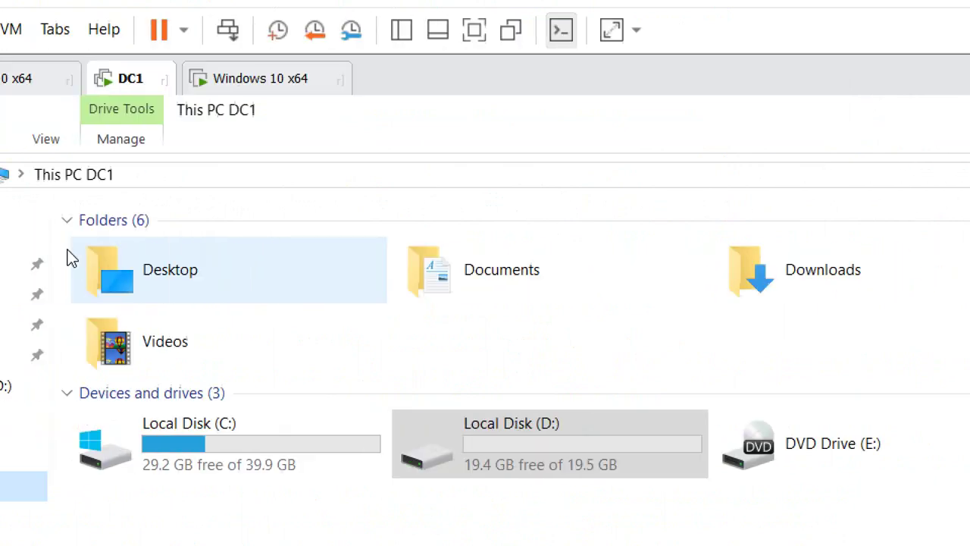
Step: Enter the share path \\dc1\CongTy\Public in the Explorer address bar
{"action": "left_click", "coordinate": [242, 168]}
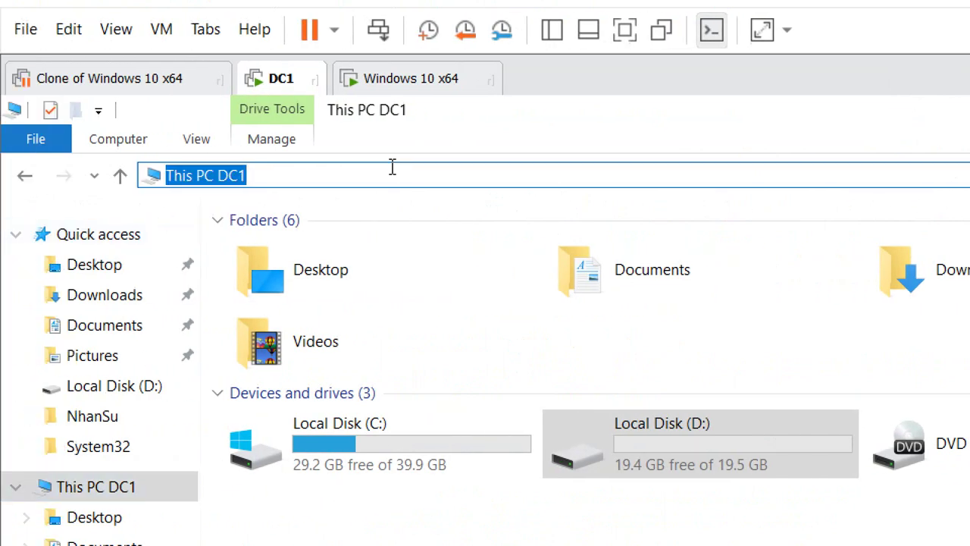
{"action": "type", "text": "\\dc1\\"}
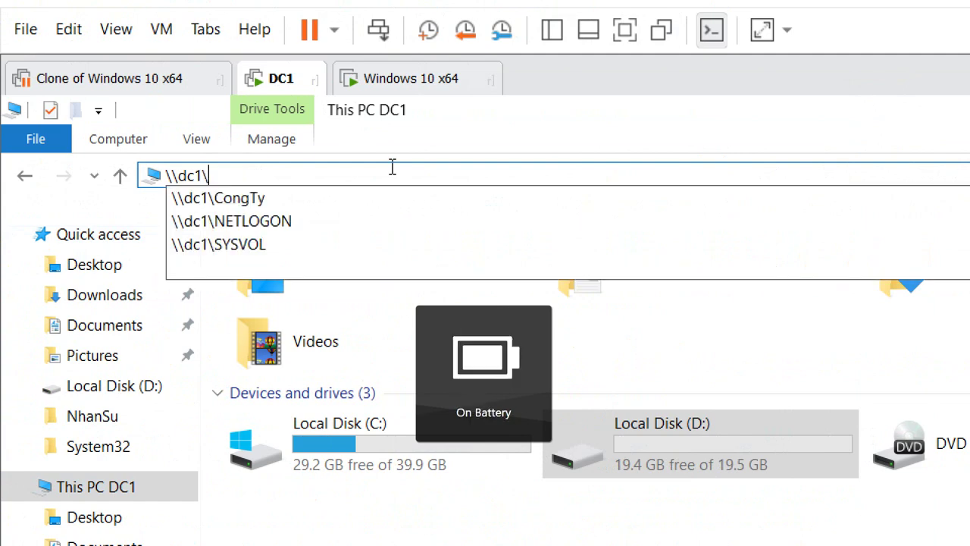
{"action": "key", "text": "Down"}
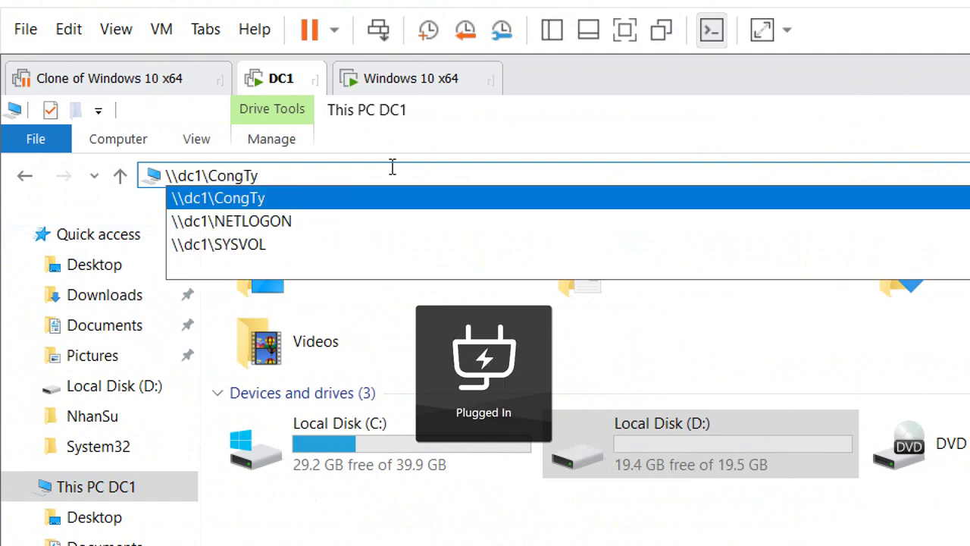
{"action": "type", "text": "\\"}
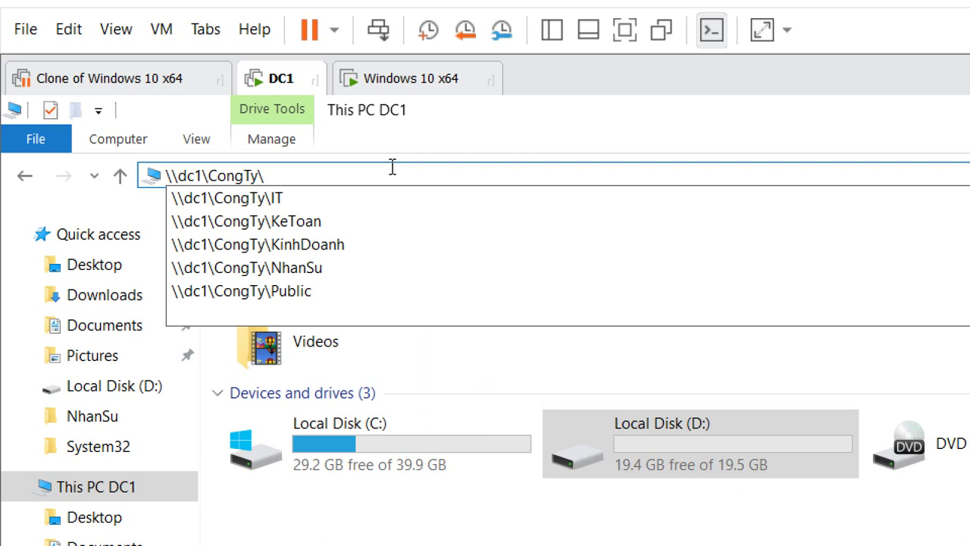
{"action": "key", "text": "Down"}
{"action": "key", "text": "Down"}
{"action": "key", "text": "Down"}
{"action": "key", "text": "Down"}
{"action": "key", "text": "Down"}
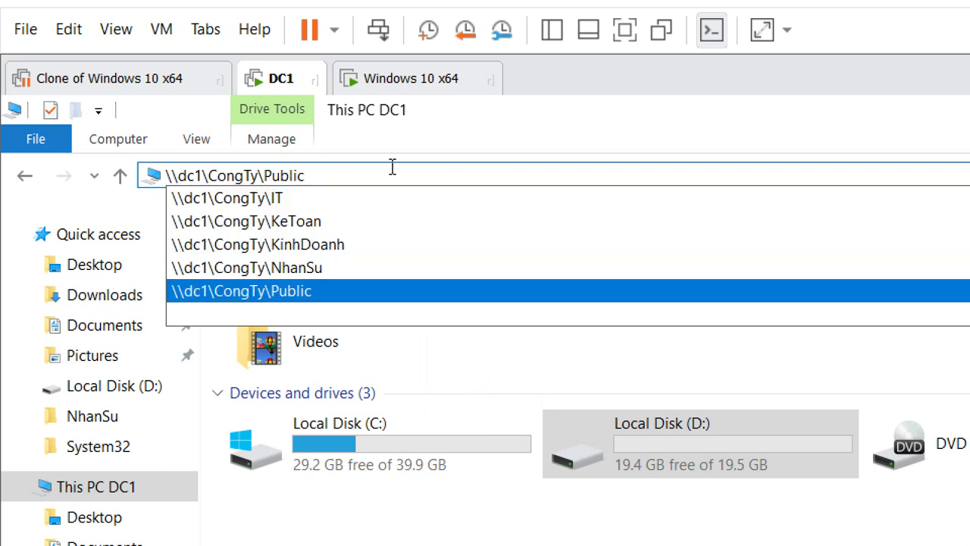
{"action": "left_click_drag", "start_coordinate": [333, 166], "coordinate": [161, 169]}
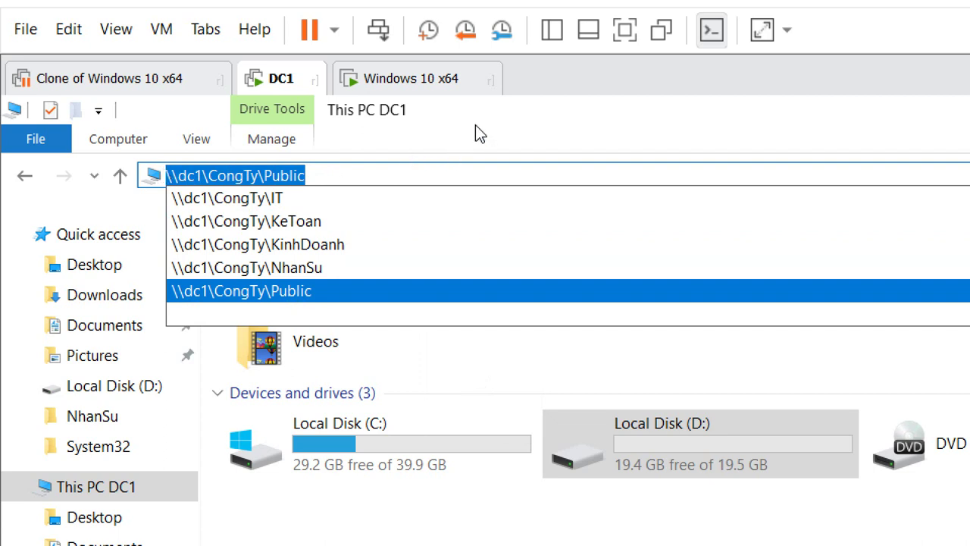
{"action": "key", "text": "Escape"}
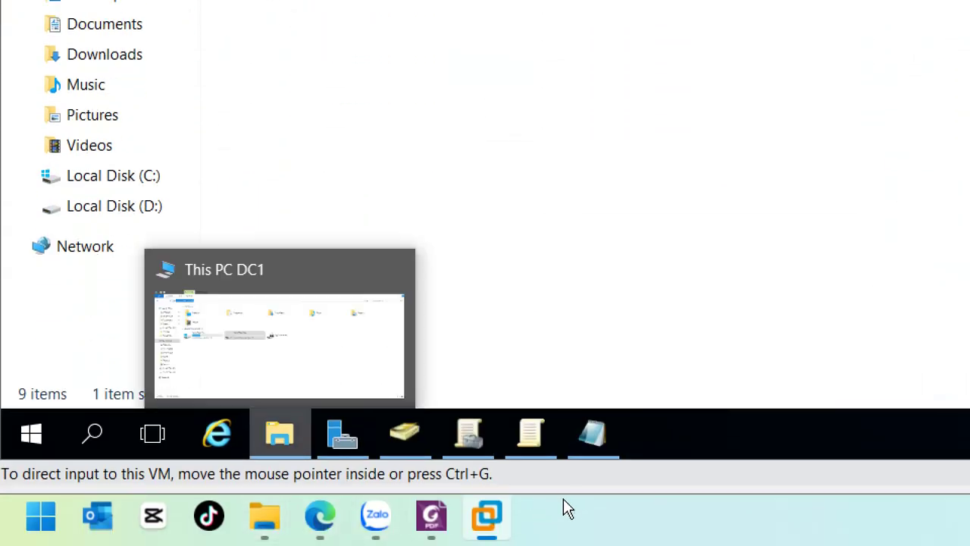
Step: Append \\dc1\CongTy\Public after 'net use x:' in the LogonMapDisk script
{"action": "mouse_move", "coordinate": [593, 434]}
{"action": "left_click", "coordinate": [594, 346]}
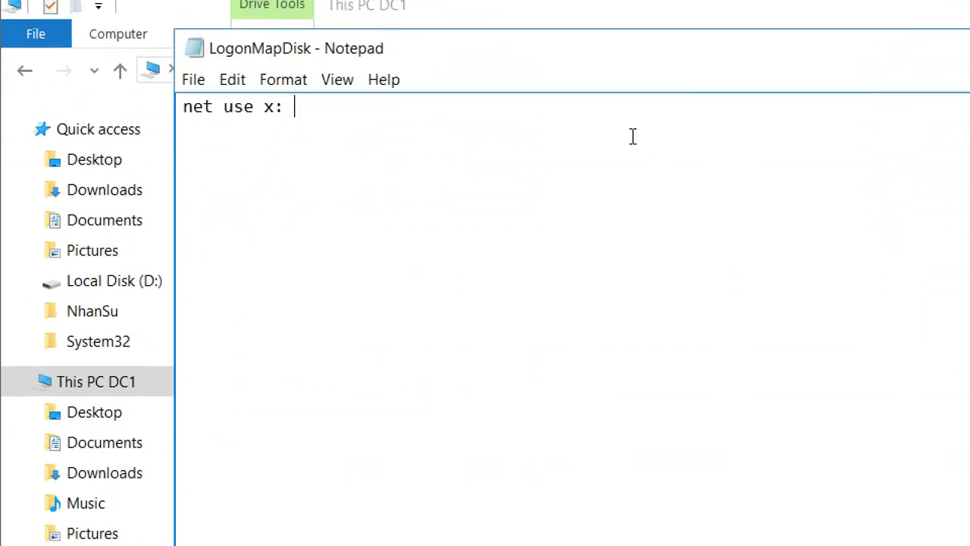
{"action": "type", "text": "\\dc1\\CongTy\\Public"}
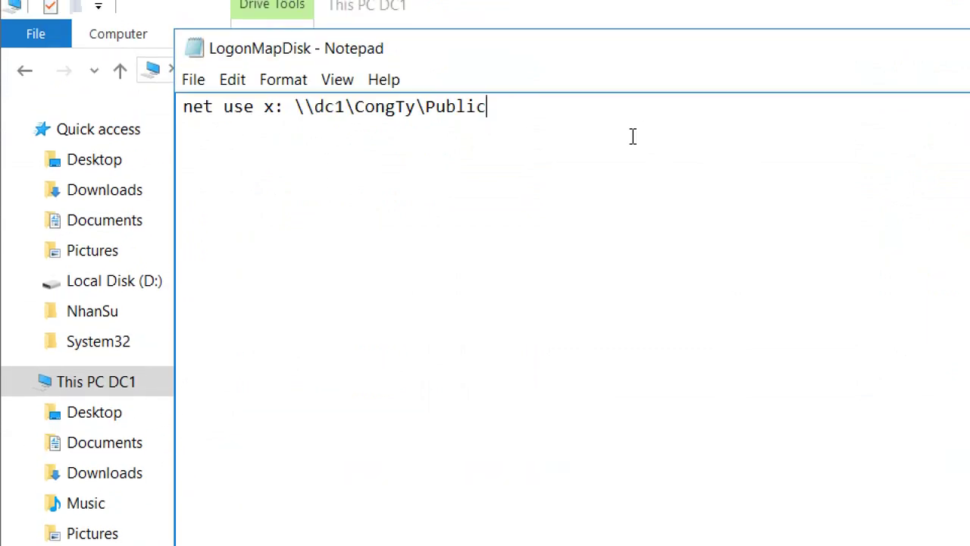
{"action": "left_click", "coordinate": [330, 112]}
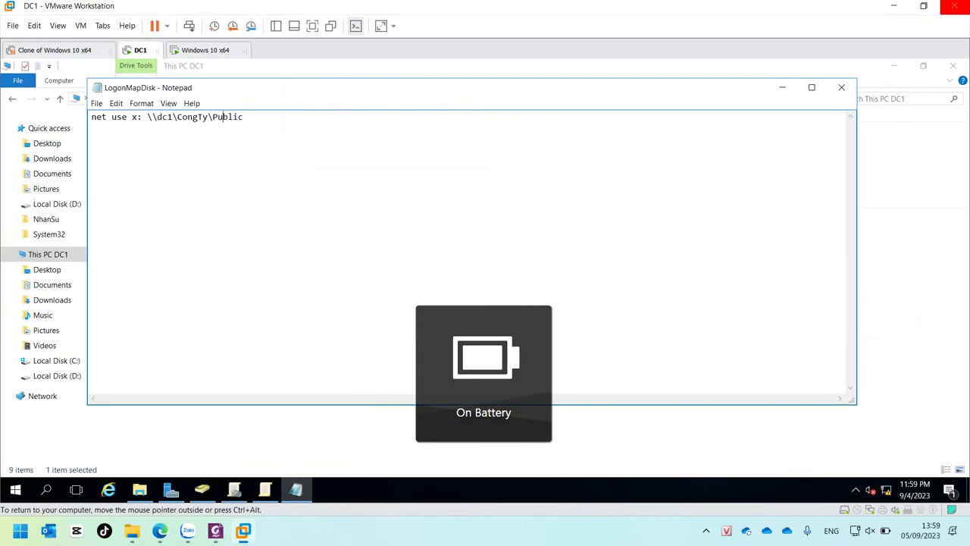
{"action": "left_click", "coordinate": [96, 103]}
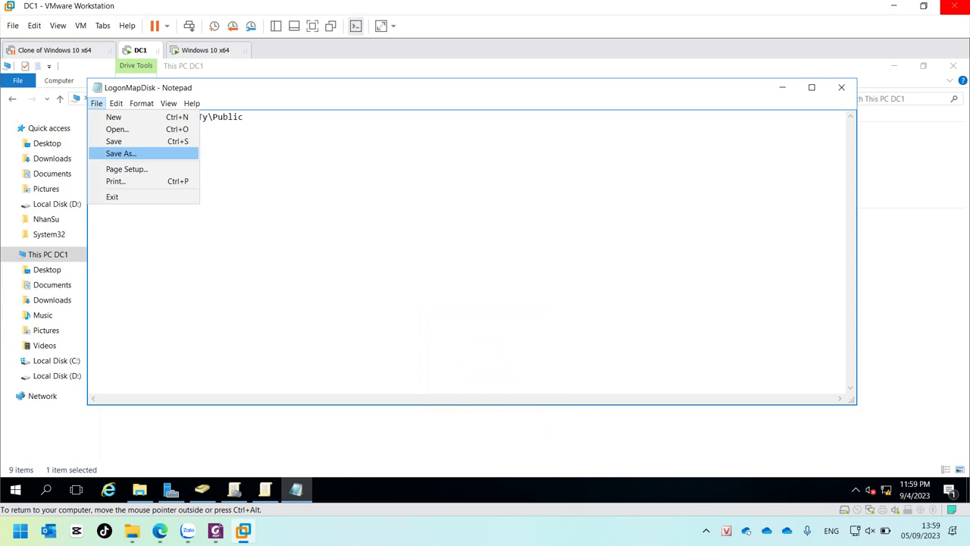
Step: Save the drive-mapping script under the quoted file name "LogonMapDisk.bat", then close Notepad
{"action": "key", "text": "Return"}
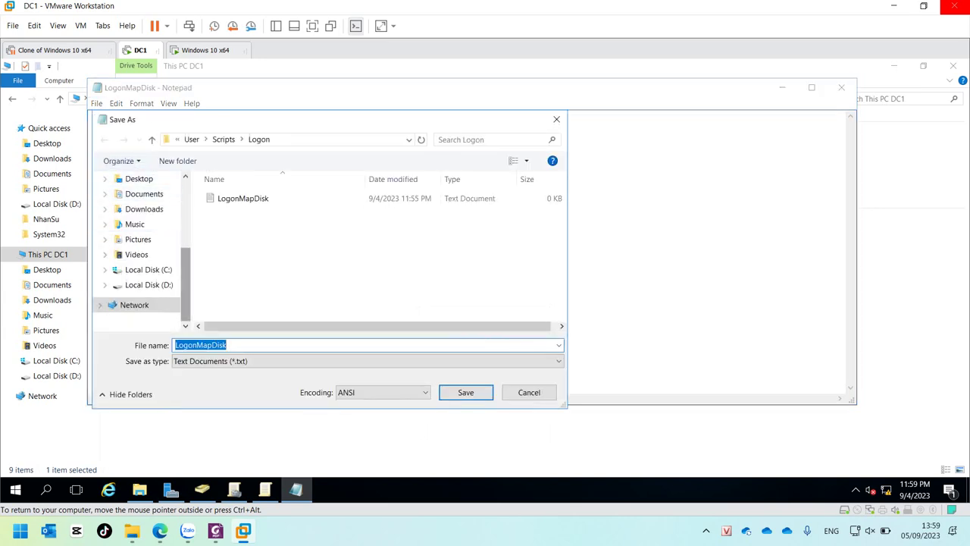
{"action": "left_click", "coordinate": [225, 344]}
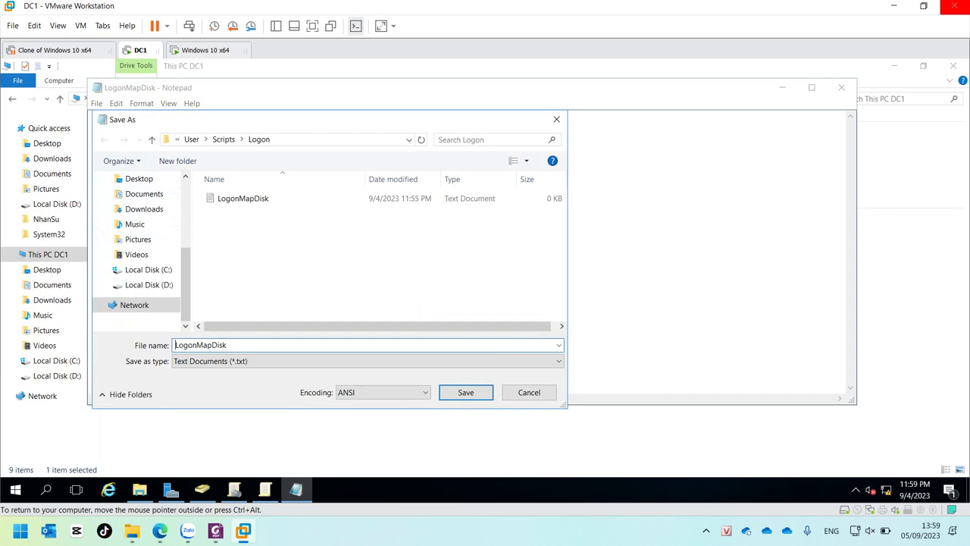
{"action": "key", "text": "Home"}
{"action": "type", "text": "\""}
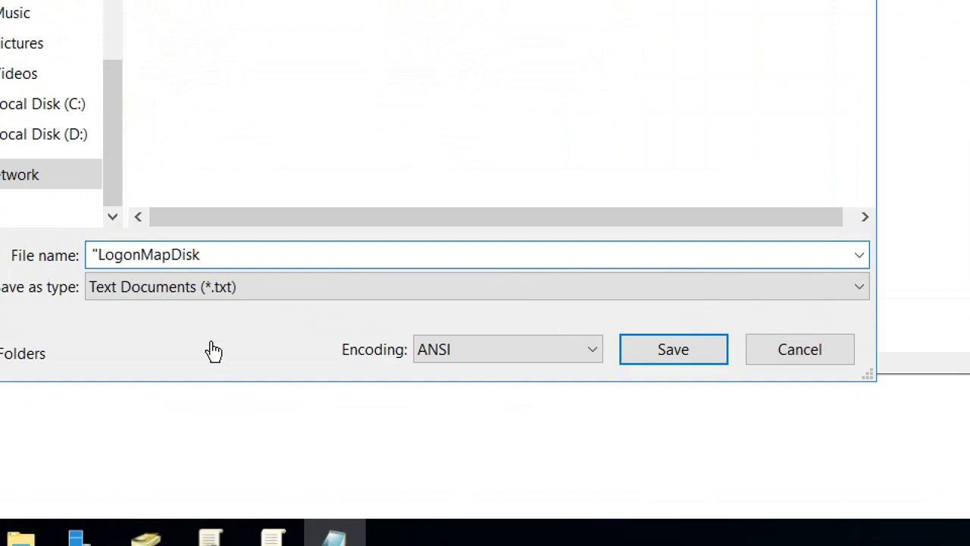
{"action": "key", "text": "End"}
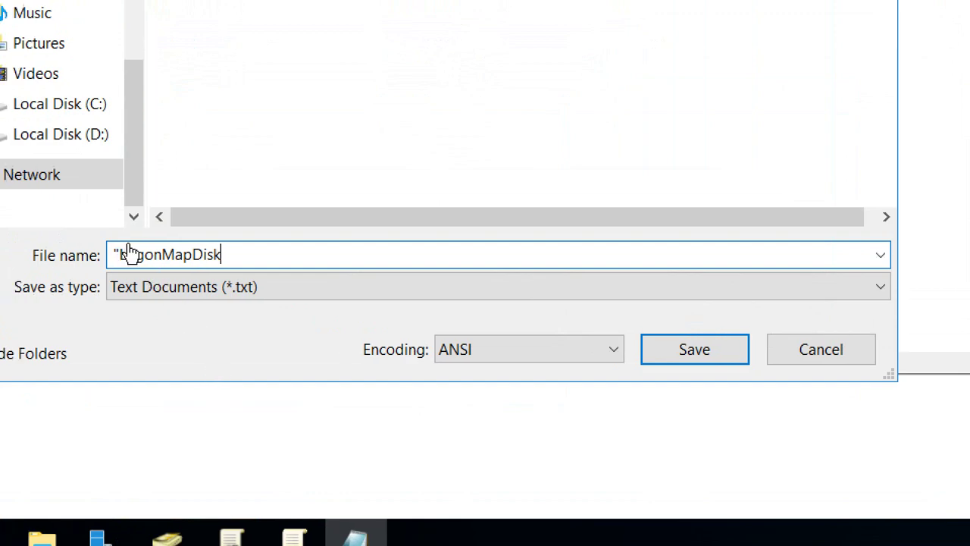
{"action": "type", "text": ".bat\""}
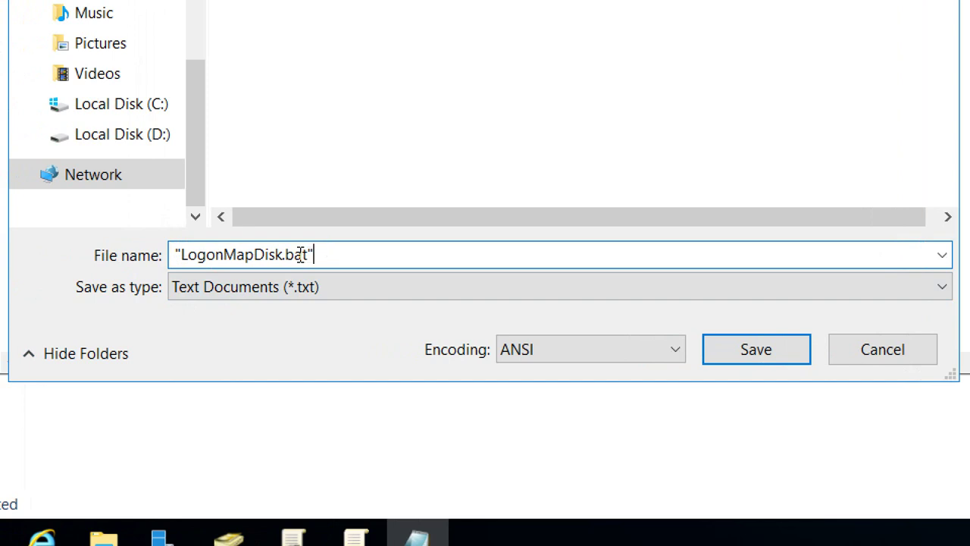
{"action": "double_click", "coordinate": [300, 254]}
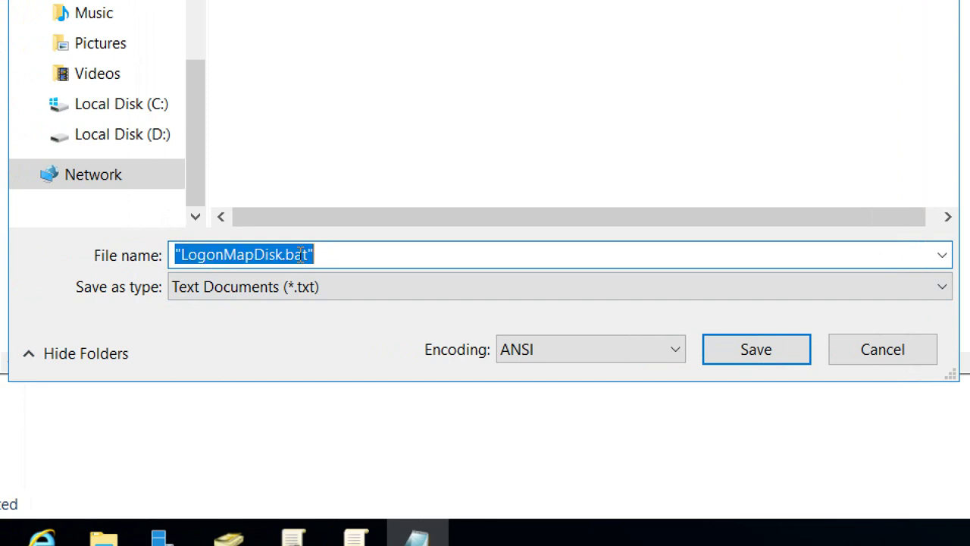
{"action": "left_click", "coordinate": [767, 355]}
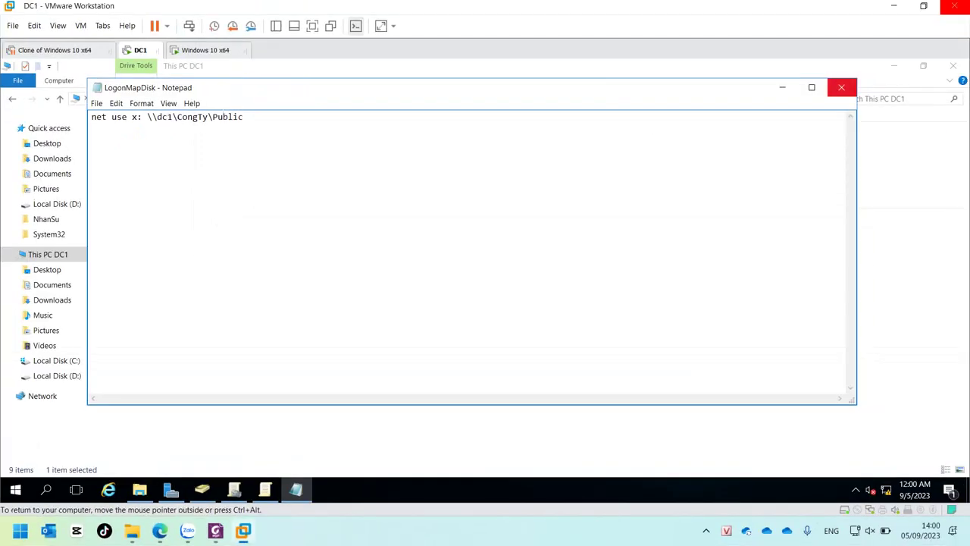
{"action": "left_click", "coordinate": [842, 87]}
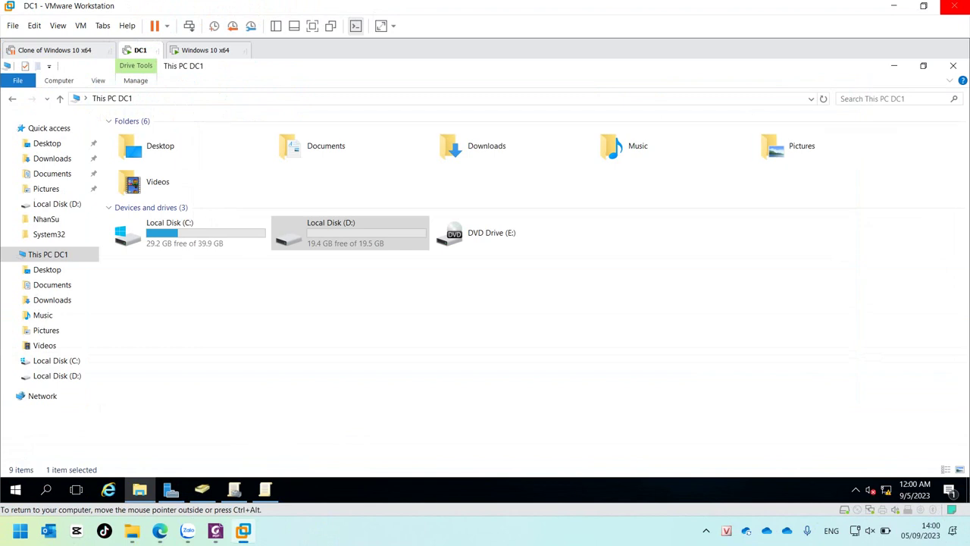
Step: Minimize the Group Policy Management Editor and bring the DC1 server's script Browse dialog back into focus
{"action": "left_click", "coordinate": [265, 488]}
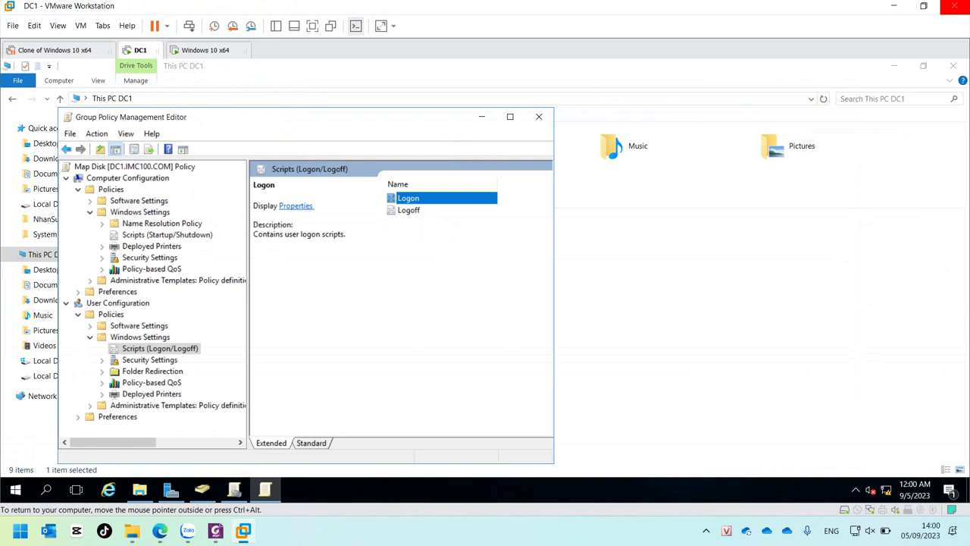
{"action": "left_click", "coordinate": [481, 116]}
{"action": "left_click", "coordinate": [894, 5]}
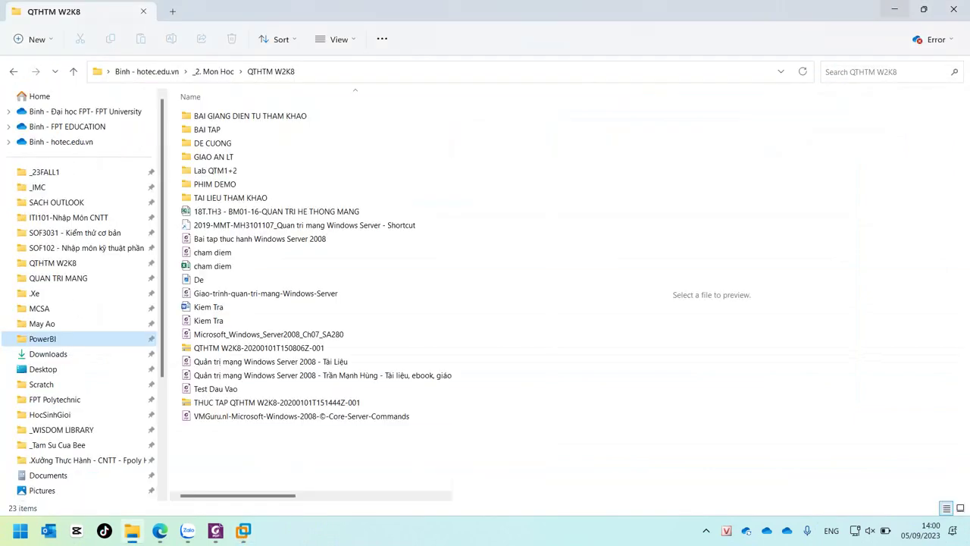
{"action": "mouse_move", "coordinate": [242, 531]}
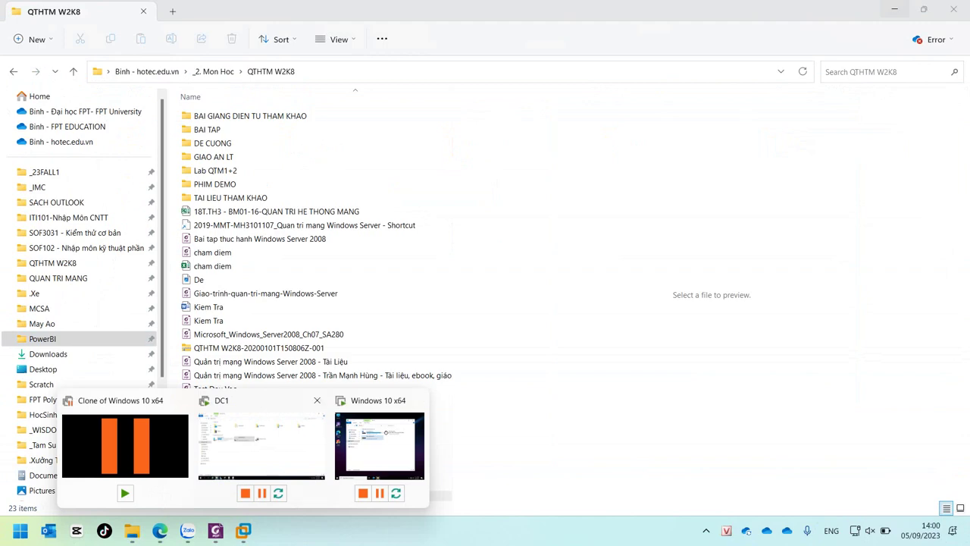
{"action": "left_click", "coordinate": [254, 444]}
{"action": "left_click", "coordinate": [893, 65]}
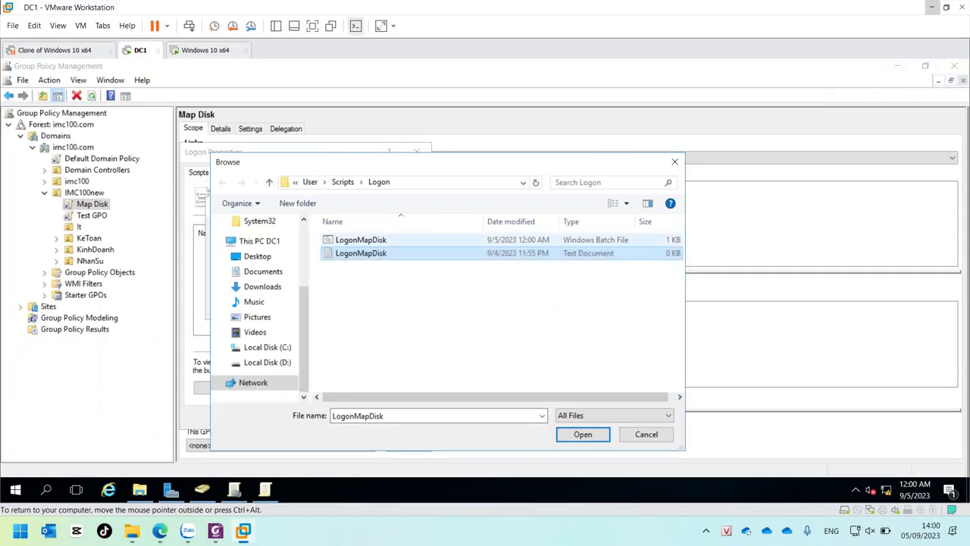
Step: Choose LogonMapDisk.bat as the logon script, add it, and apply and close Logon Properties
{"action": "left_click_drag", "start_coordinate": [338, 162], "coordinate": [410, 134]}
{"action": "left_click", "coordinate": [432, 212]}
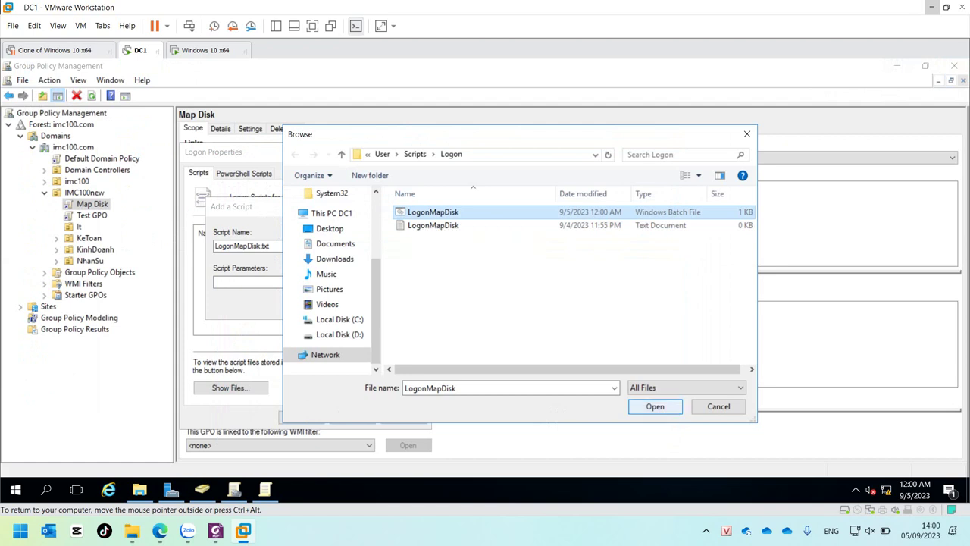
{"action": "left_click", "coordinate": [655, 407]}
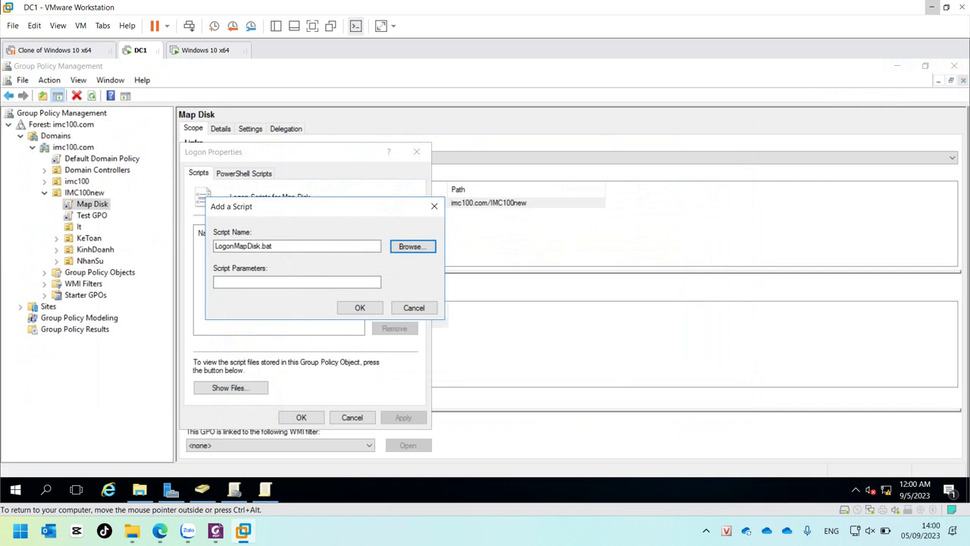
{"action": "left_click", "coordinate": [274, 246]}
{"action": "left_click", "coordinate": [359, 307]}
{"action": "left_click", "coordinate": [404, 418]}
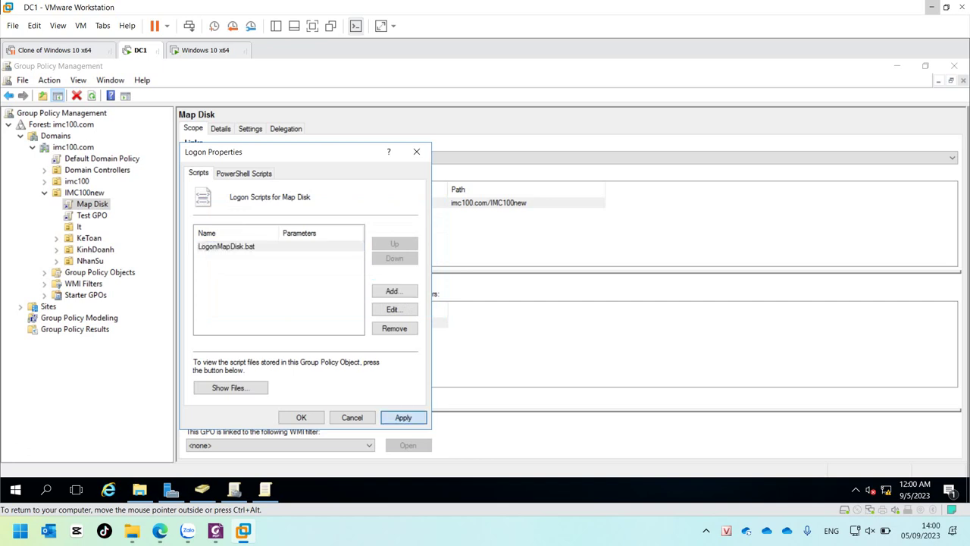
{"action": "key", "text": "Return"}
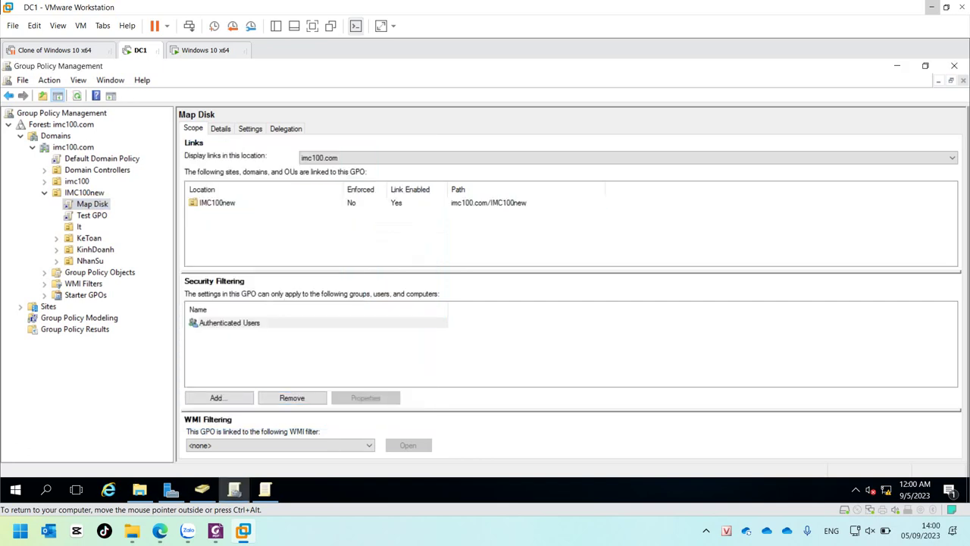
Step: Run gpupdate /force on DC1 until the computer policy update completes, then switch to the Windows 10 x64 client
{"action": "key", "text": "super+r"}
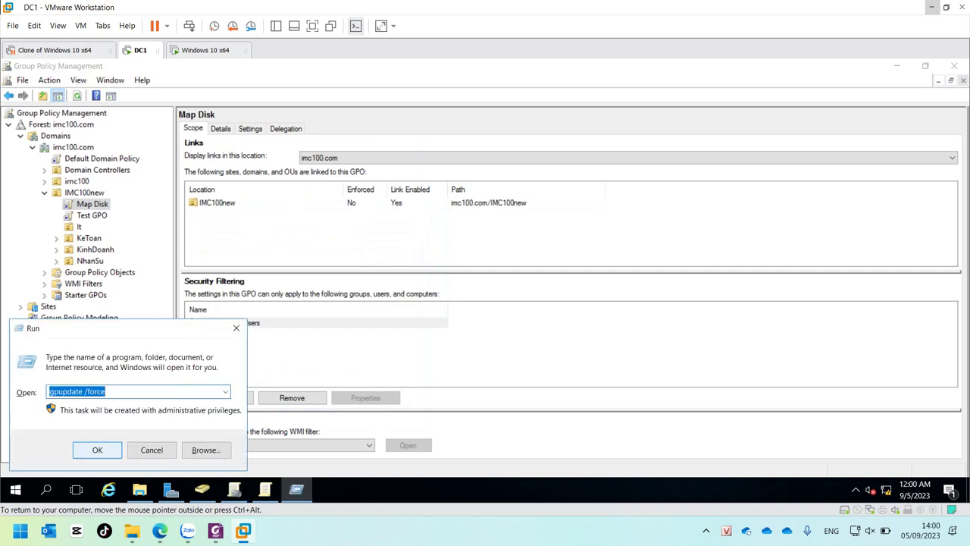
{"action": "left_click", "coordinate": [97, 450]}
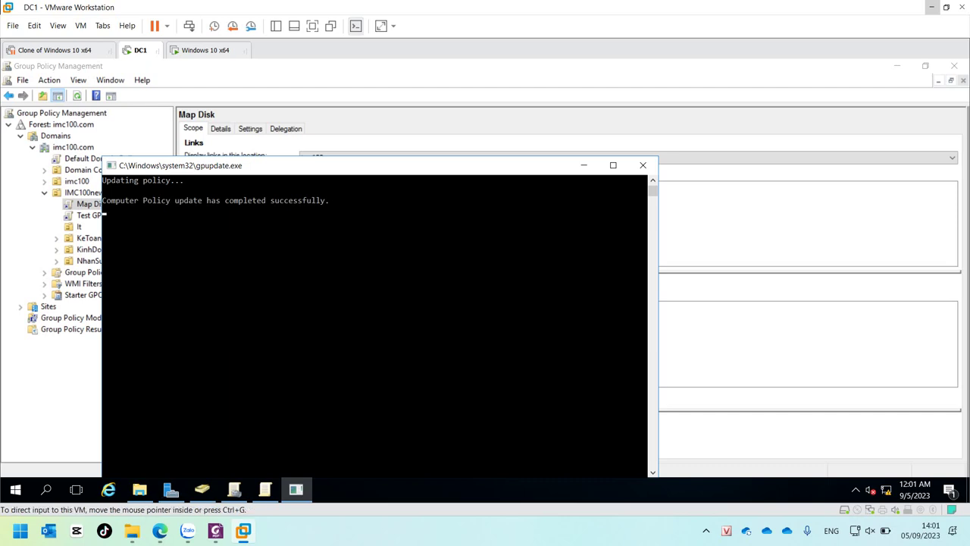
{"action": "left_click", "coordinate": [204, 50]}
Step: Sign out of the current Windows 10 client account using the Start menu's user icon
{"action": "left_click", "coordinate": [509, 301]}
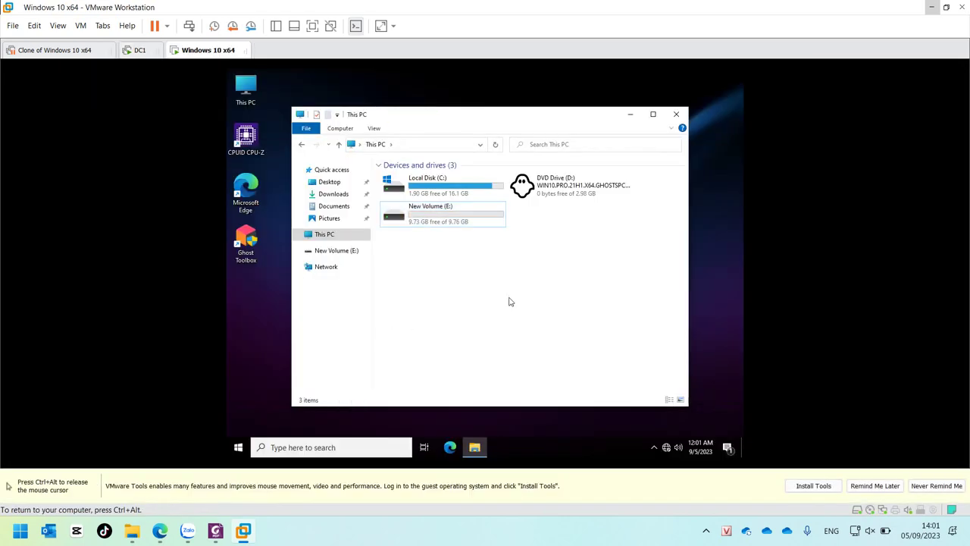
{"action": "left_click", "coordinate": [240, 449]}
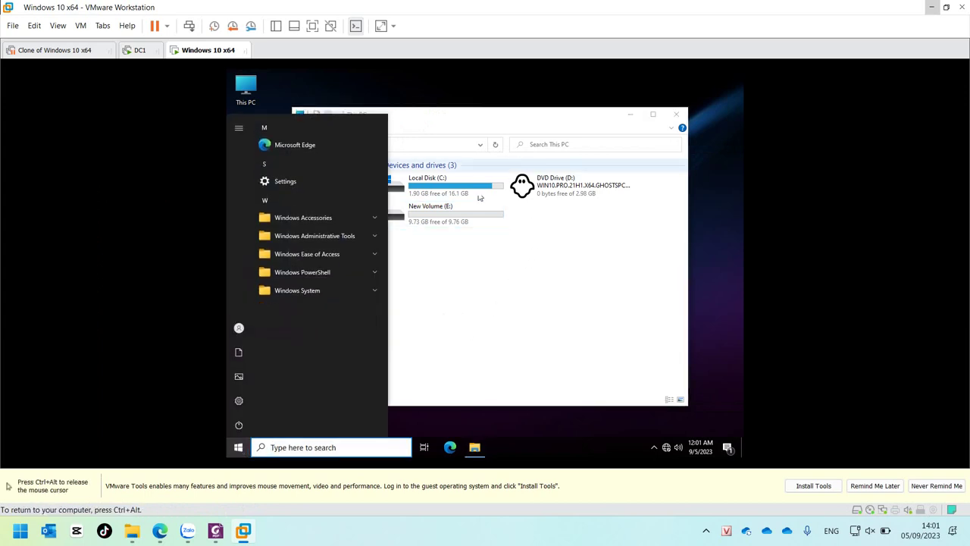
{"action": "left_click", "coordinate": [239, 328]}
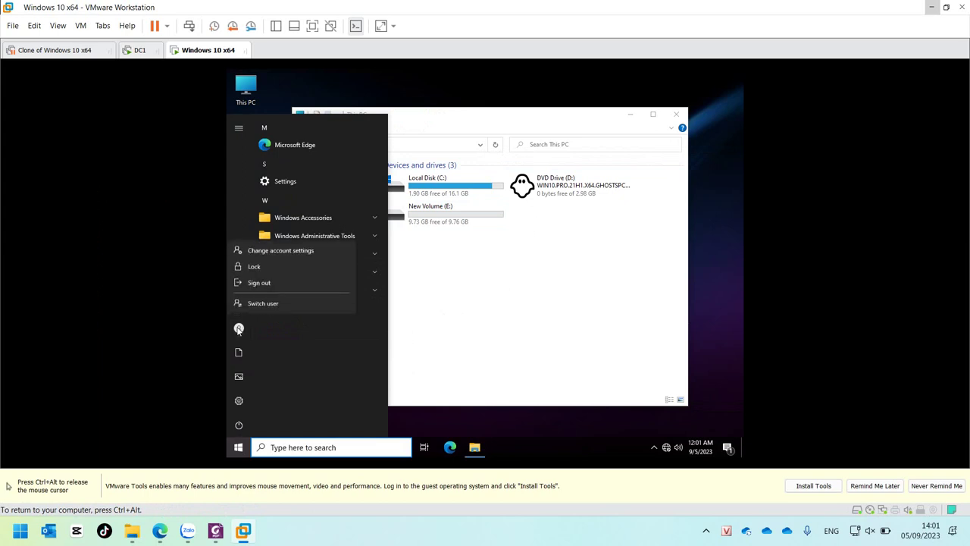
{"action": "left_click", "coordinate": [258, 282]}
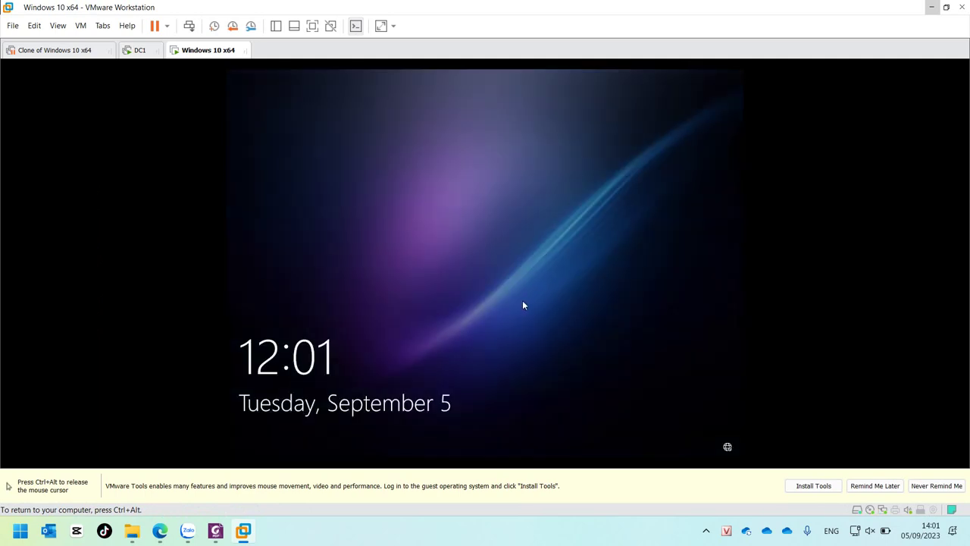
Step: Sign in to the Windows 10 client as the domain test user by entering the account password
{"action": "left_click", "coordinate": [552, 298]}
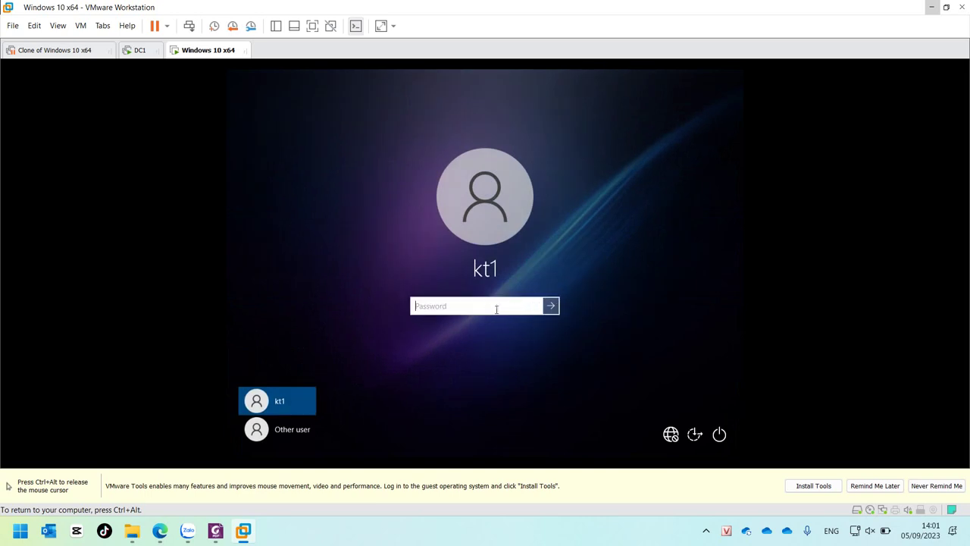
{"action": "type", "text": "123"}
{"action": "key", "text": "BackSpace"}
{"action": "key", "text": "BackSpace"}
{"action": "key", "text": "BackSpace"}
{"action": "type", "text": "123"}
{"action": "key", "text": "Return"}
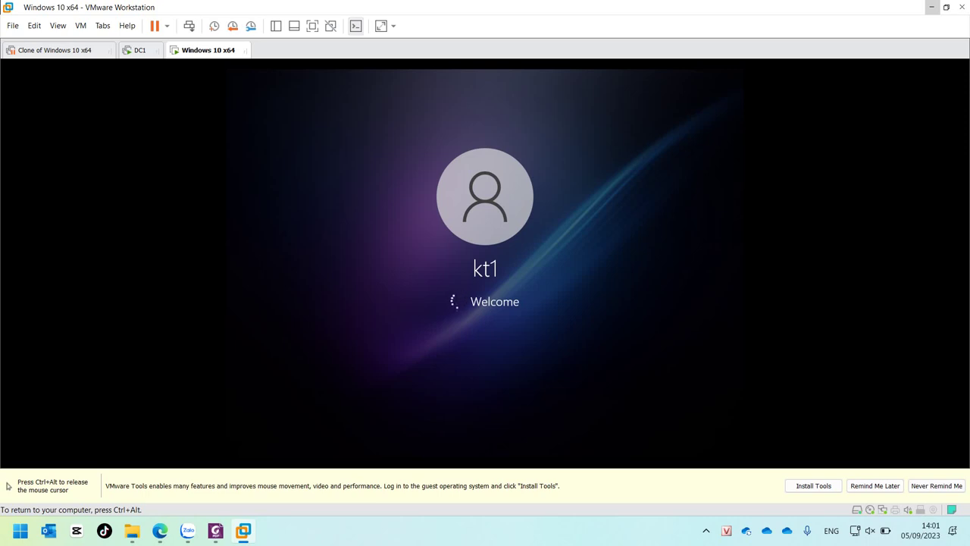
{"action": "key", "text": "ctrl+alt"}
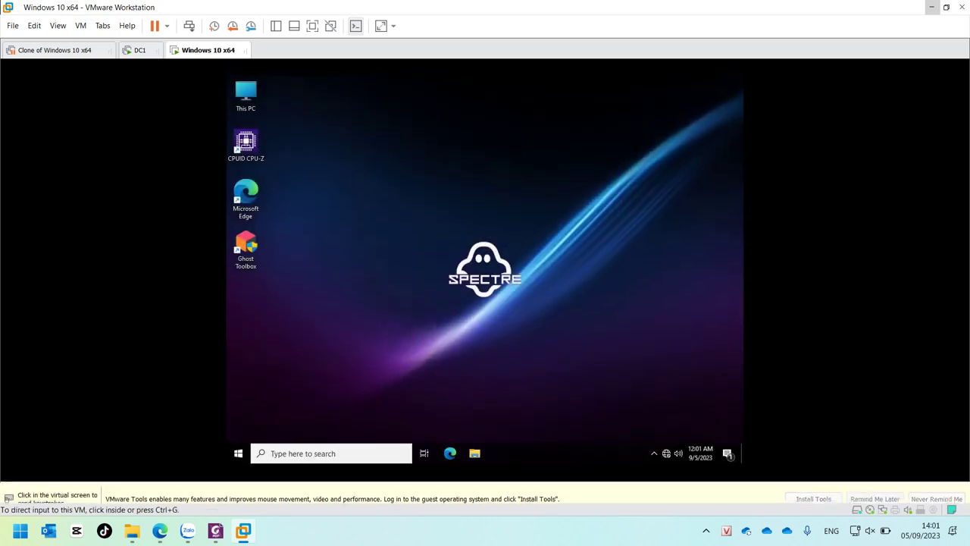
{"action": "left_click", "coordinate": [629, 222]}
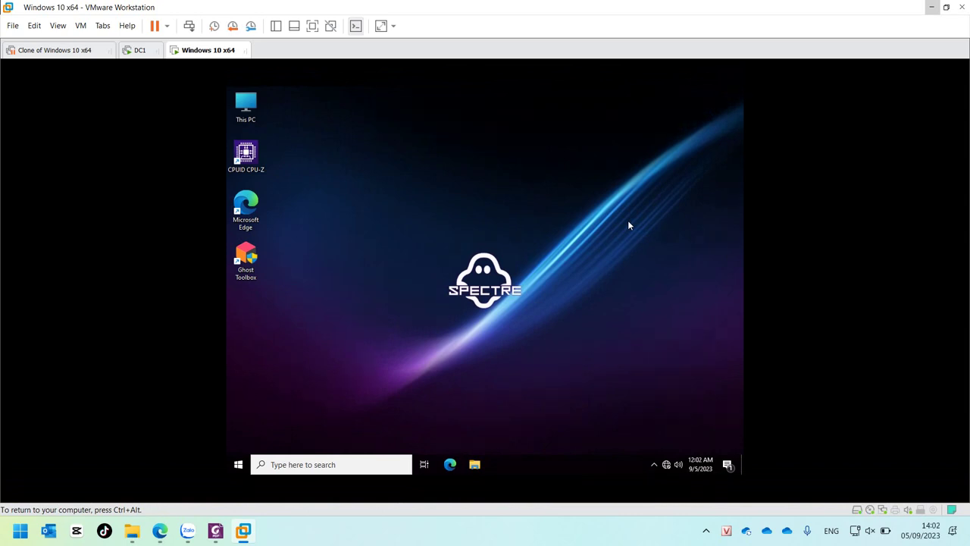
{"action": "left_click", "coordinate": [479, 466]}
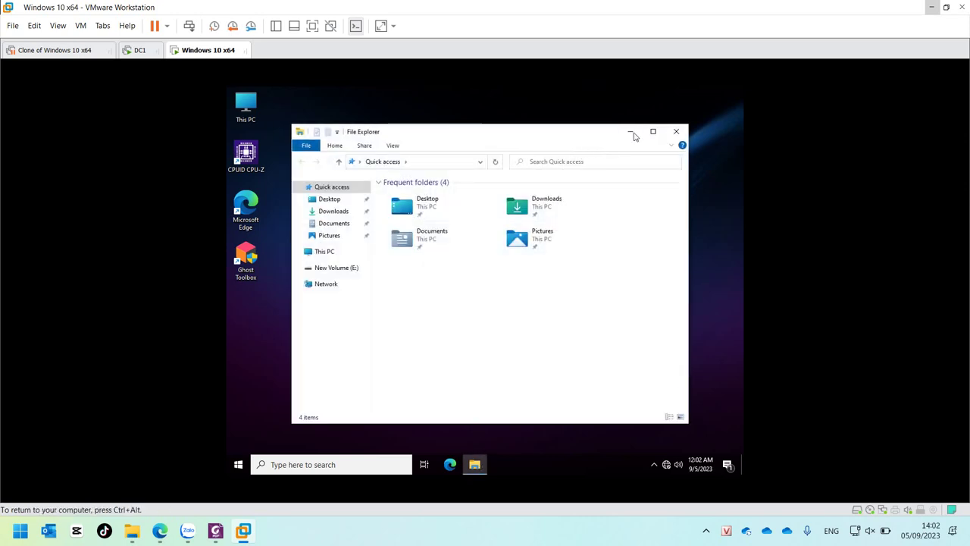
{"action": "left_click", "coordinate": [652, 131]}
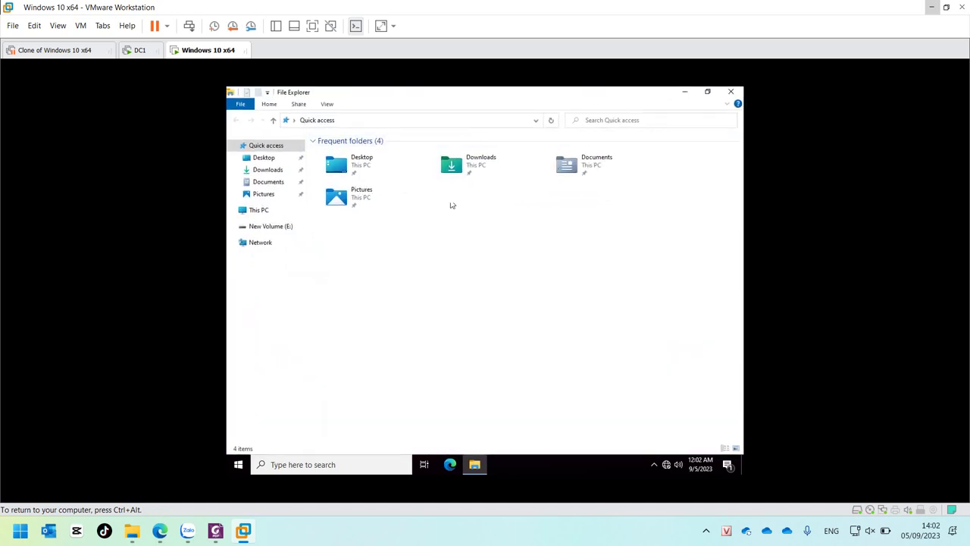
{"action": "left_click", "coordinate": [258, 211]}
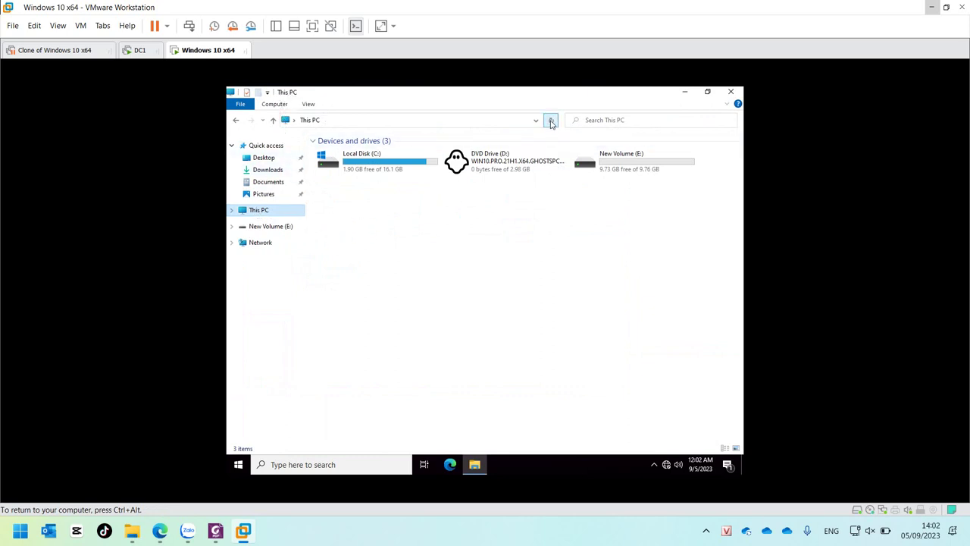
{"action": "left_click", "coordinate": [232, 210]}
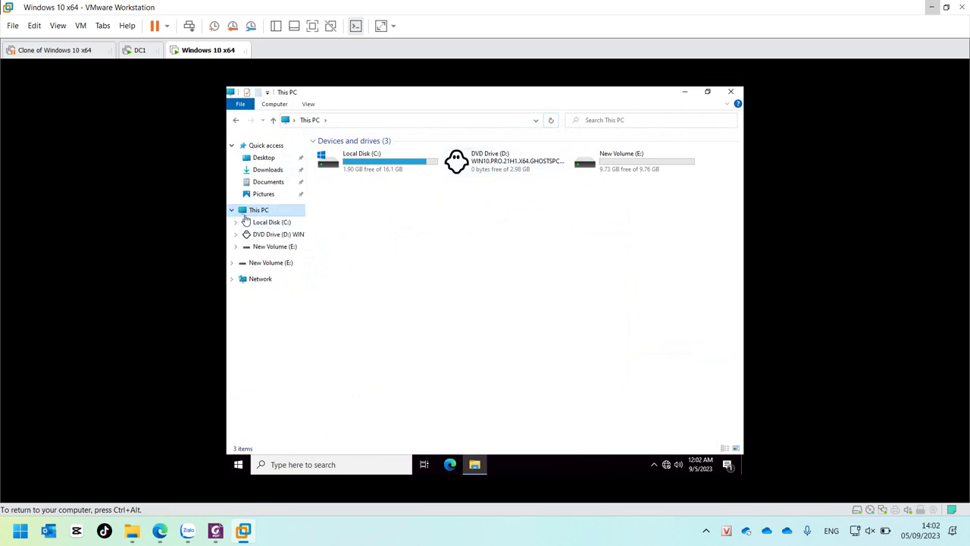
{"action": "left_click", "coordinate": [263, 224]}
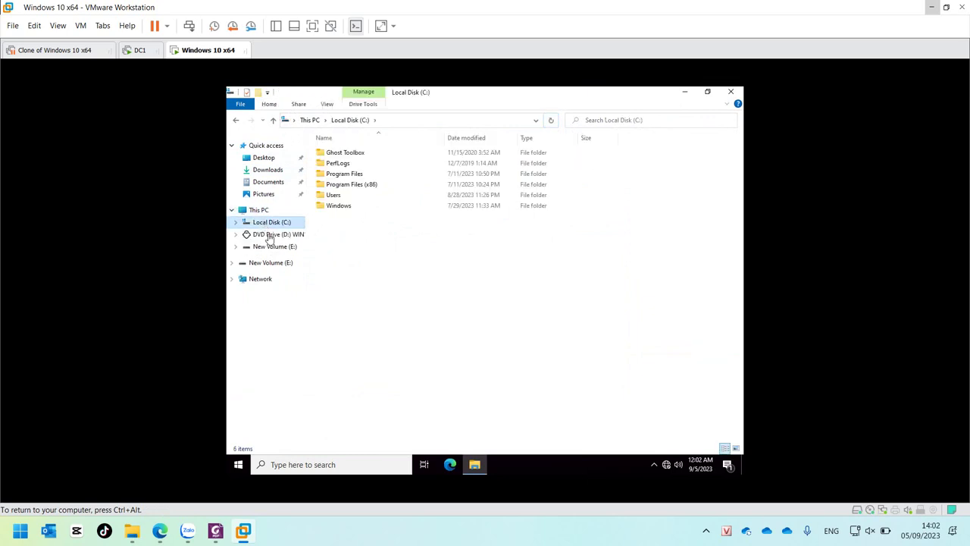
{"action": "left_click", "coordinate": [273, 248]}
{"action": "left_click", "coordinate": [274, 263]}
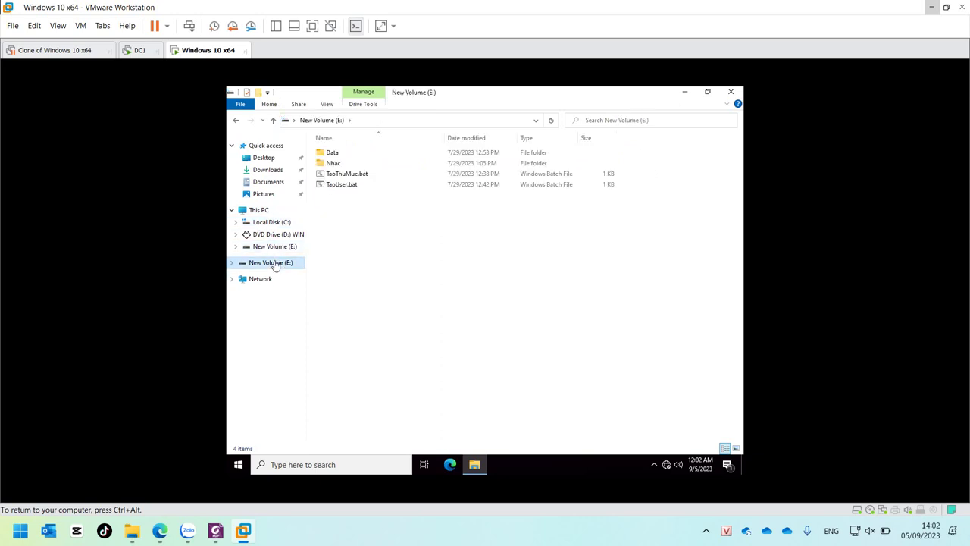
{"action": "left_click", "coordinate": [273, 247]}
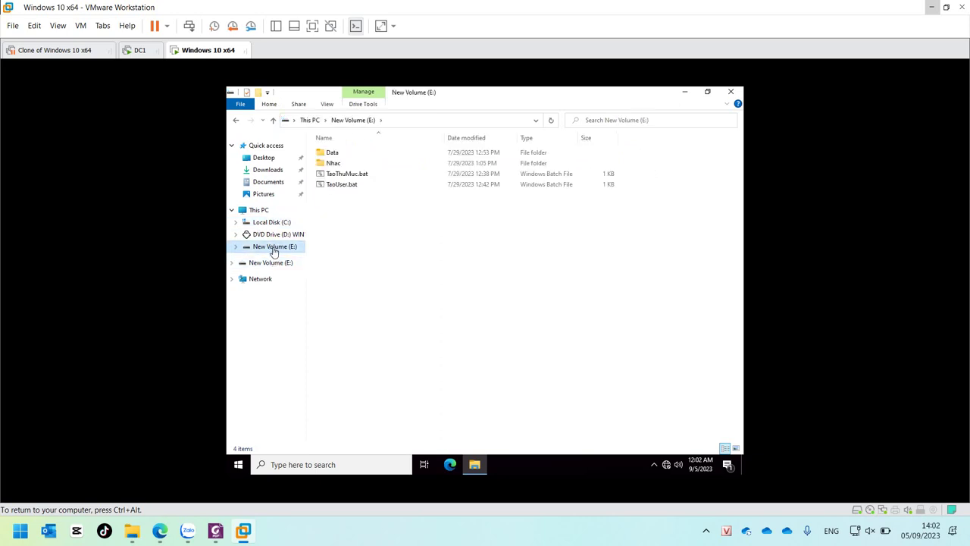
{"action": "left_click", "coordinate": [480, 265]}
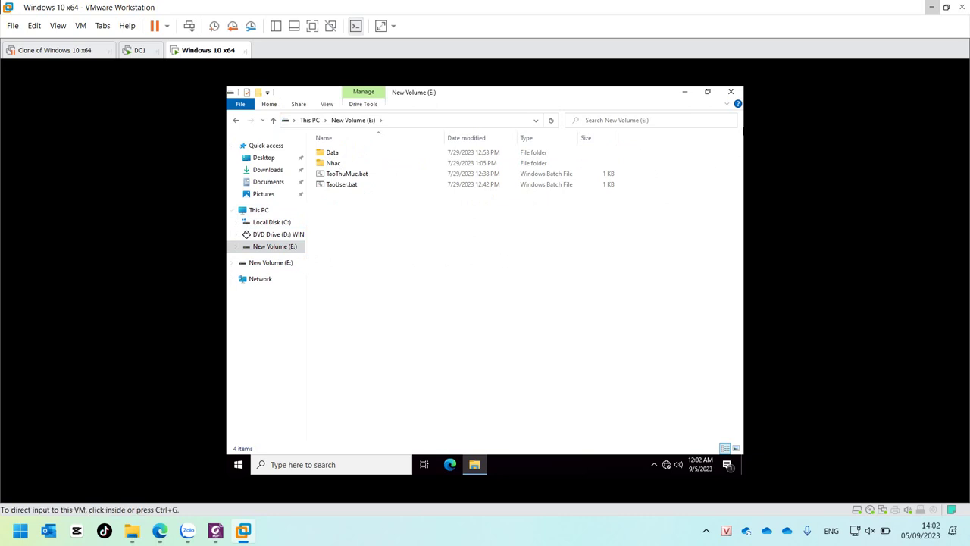
{"action": "left_click", "coordinate": [738, 93]}
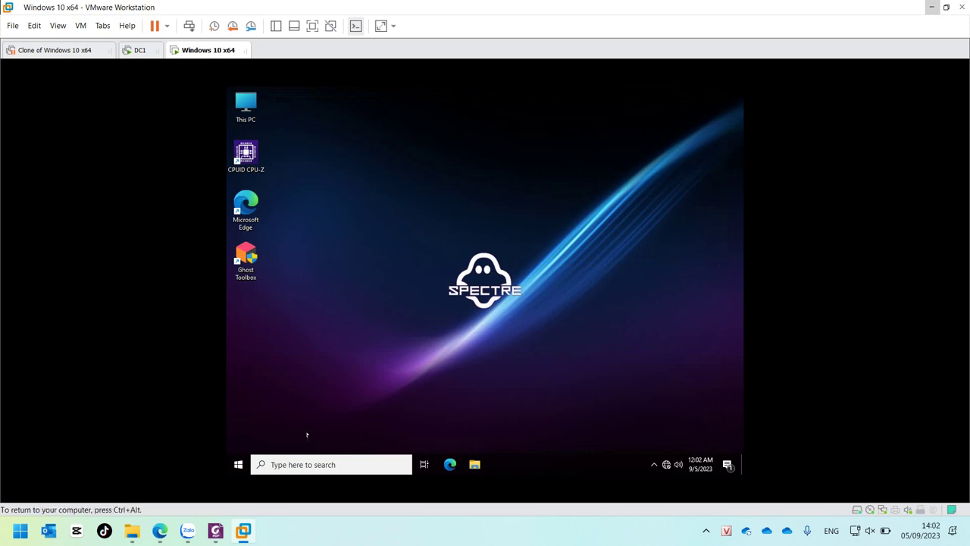
Step: Close the client's Start menu and switch to DC1 to view the Map Disk GPO linked to IMC100new
{"action": "left_click", "coordinate": [256, 464]}
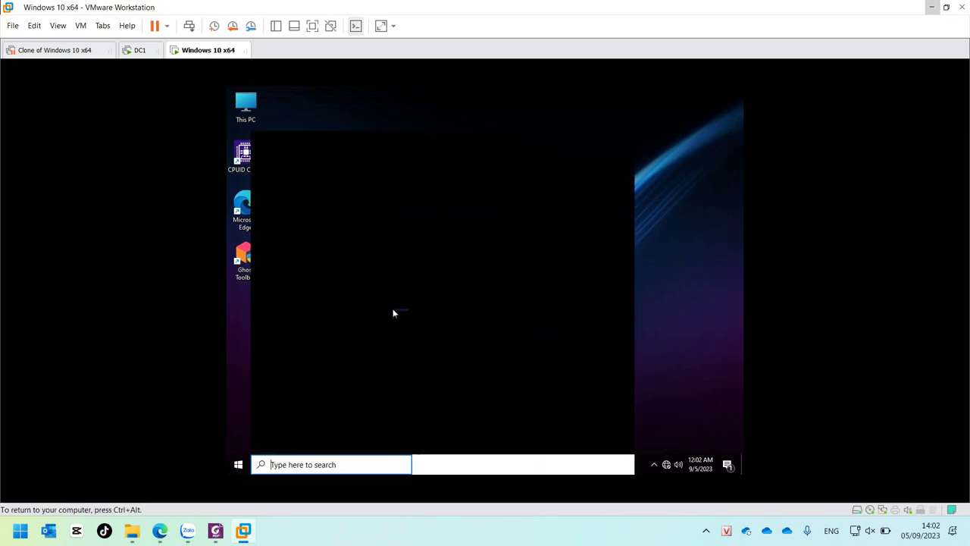
{"action": "left_click", "coordinate": [239, 443]}
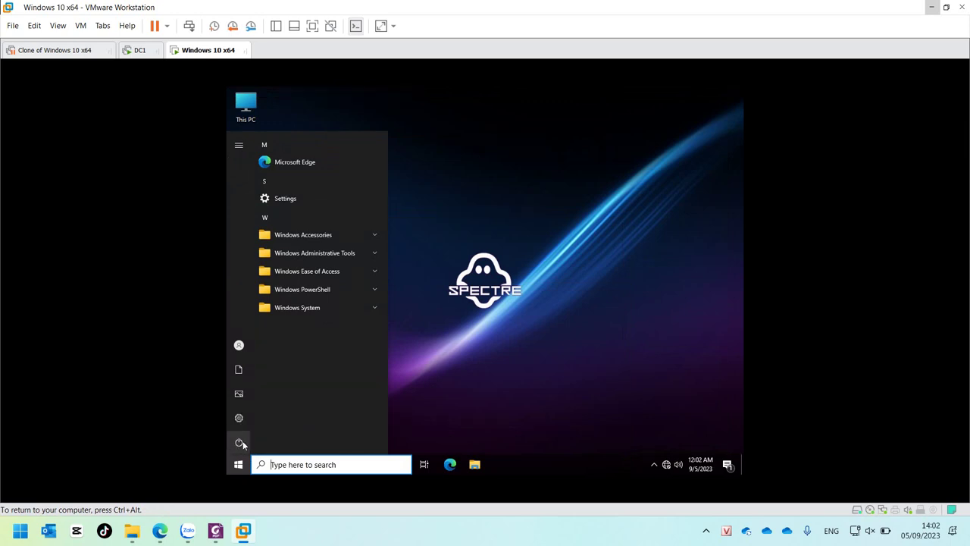
{"action": "mouse_move", "coordinate": [242, 443]}
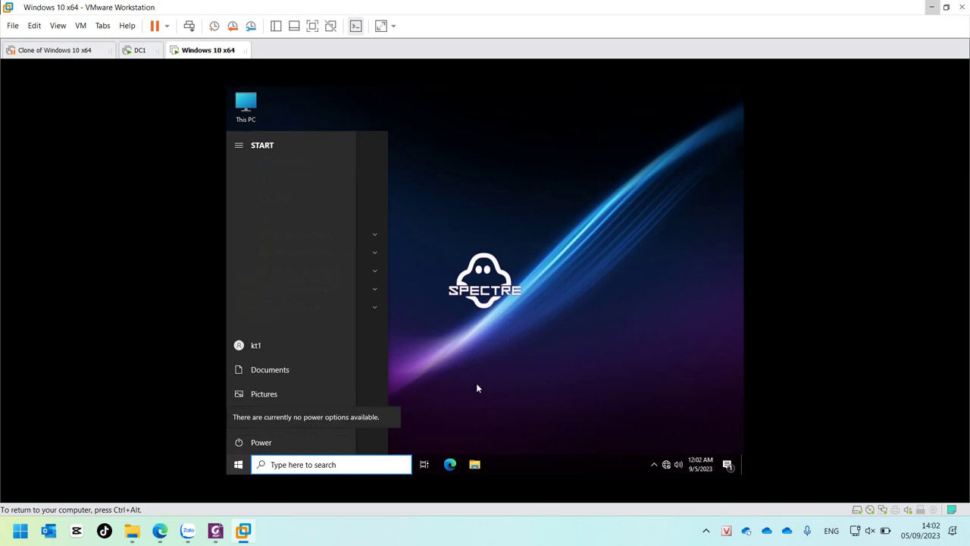
{"action": "left_click", "coordinate": [448, 392]}
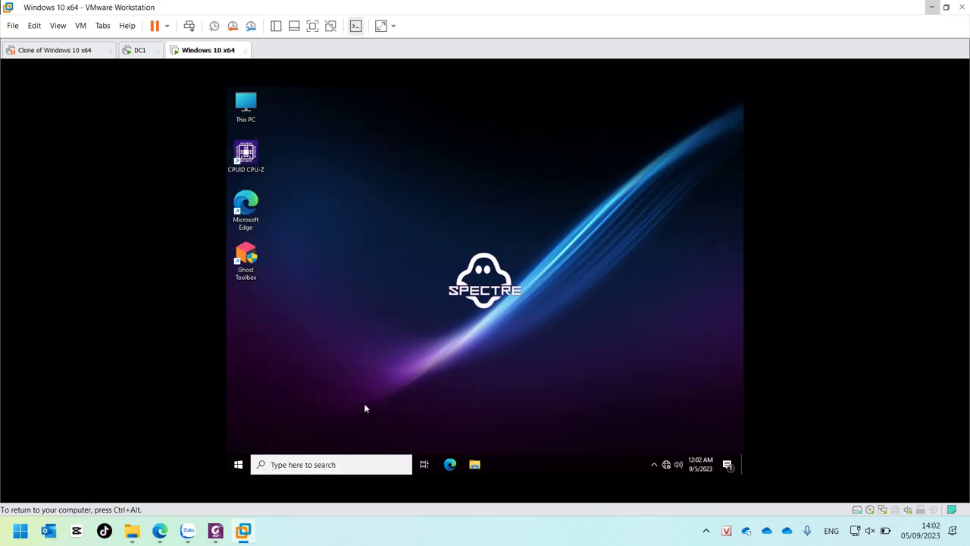
{"action": "left_click", "coordinate": [140, 50]}
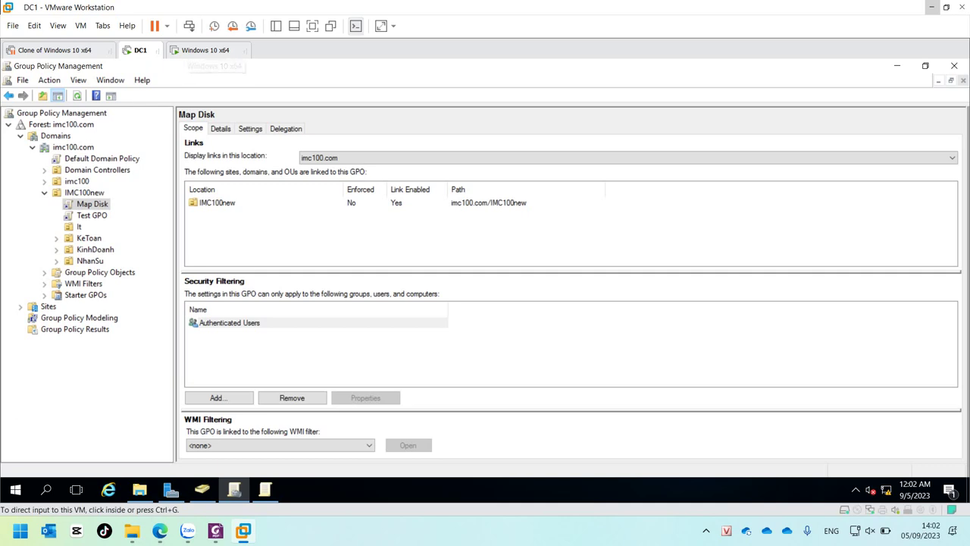
Step: Check the Test GPO and Map Disk scopes on DC1, then return to the Windows 10 client desktop
{"action": "left_click", "coordinate": [92, 215]}
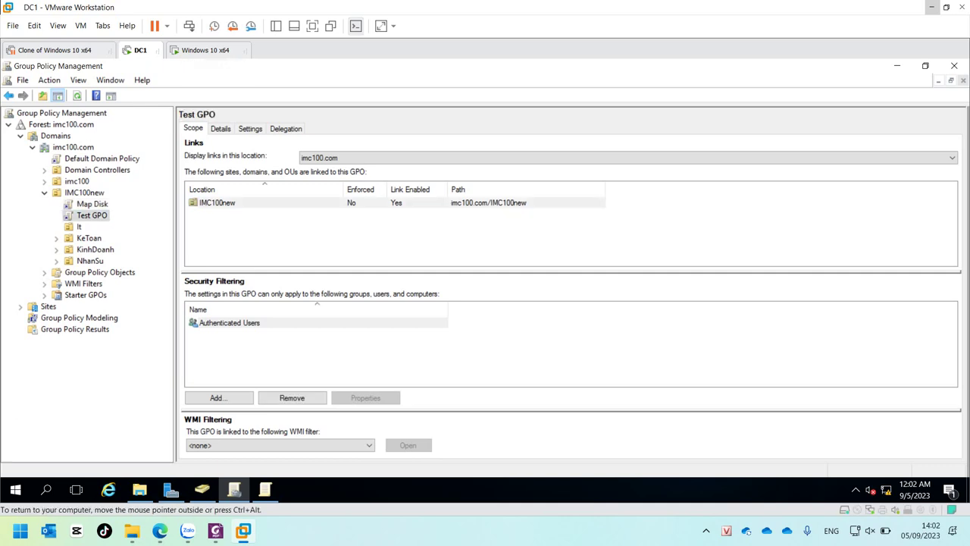
{"action": "left_click", "coordinate": [91, 204]}
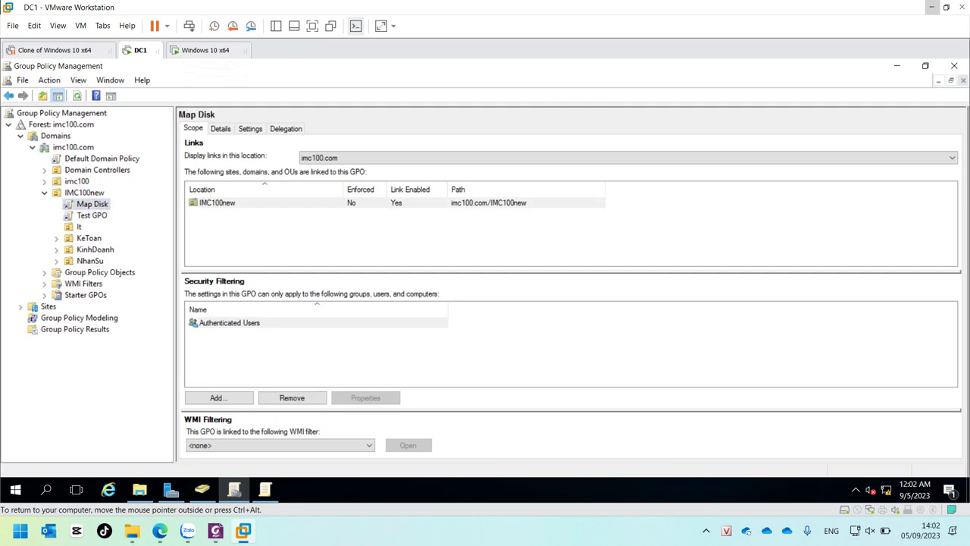
{"action": "left_click", "coordinate": [205, 50]}
{"action": "left_click", "coordinate": [414, 243]}
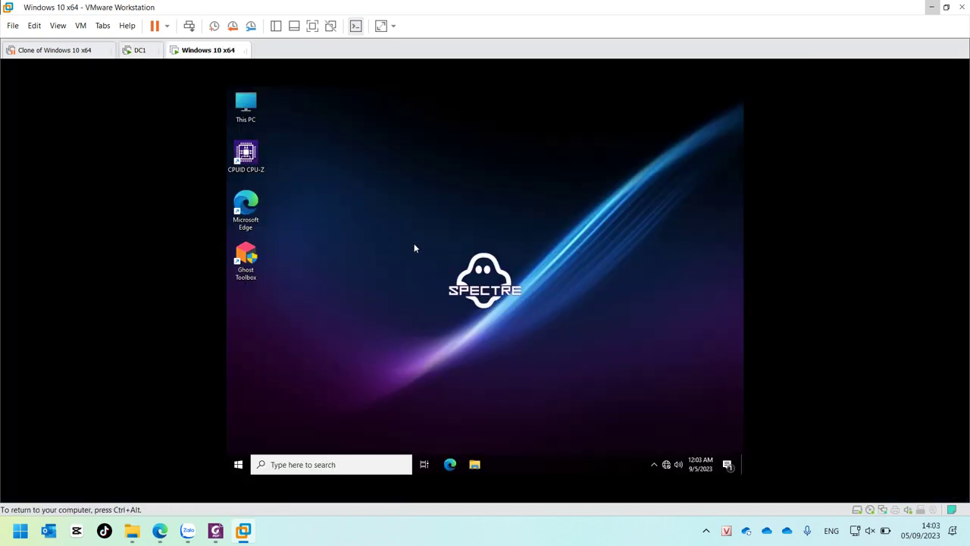
{"action": "left_click", "coordinate": [238, 464]}
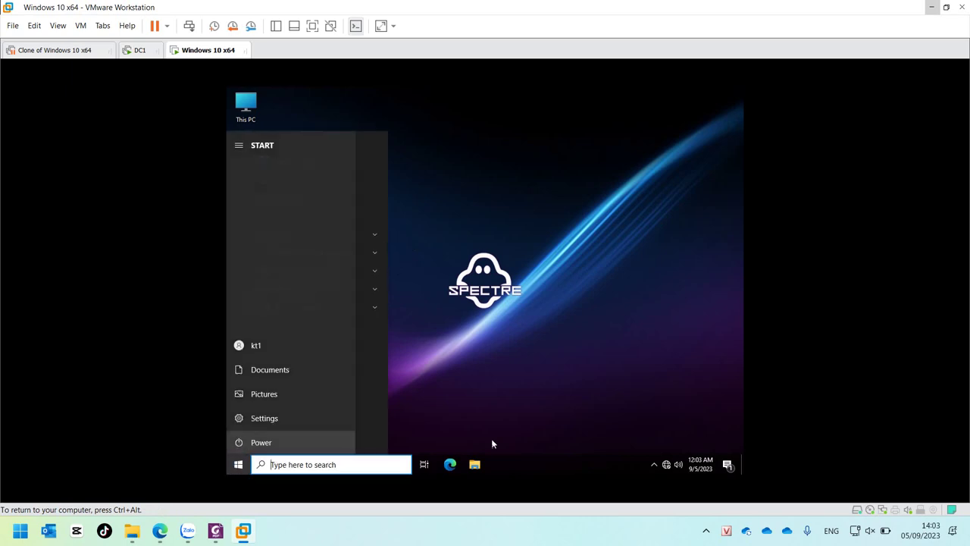
{"action": "left_click", "coordinate": [600, 390]}
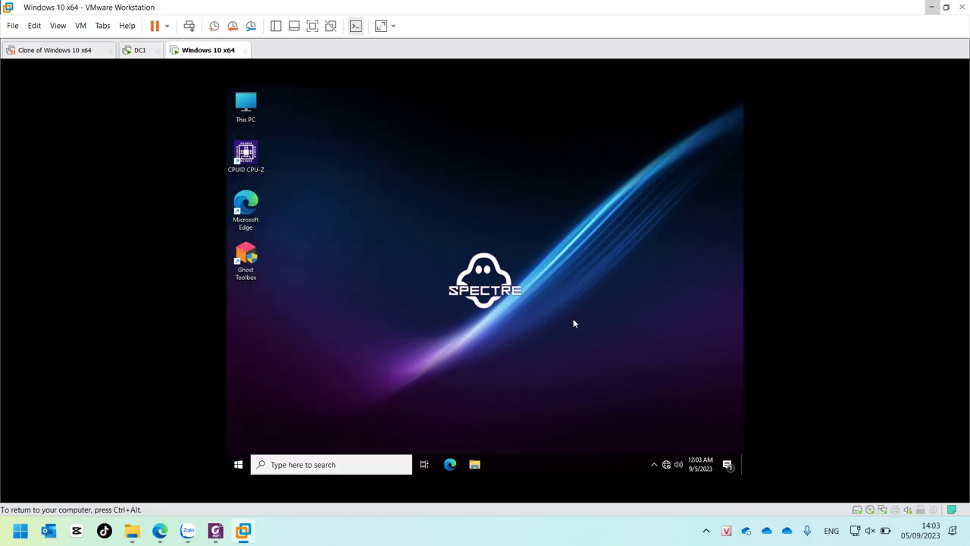
Step: In cmd, confirm nslookup shows DC1.imc100.com at 192.168.100.2 and ping imc100.com gets 4/4 replies
{"action": "key", "text": "super+r"}
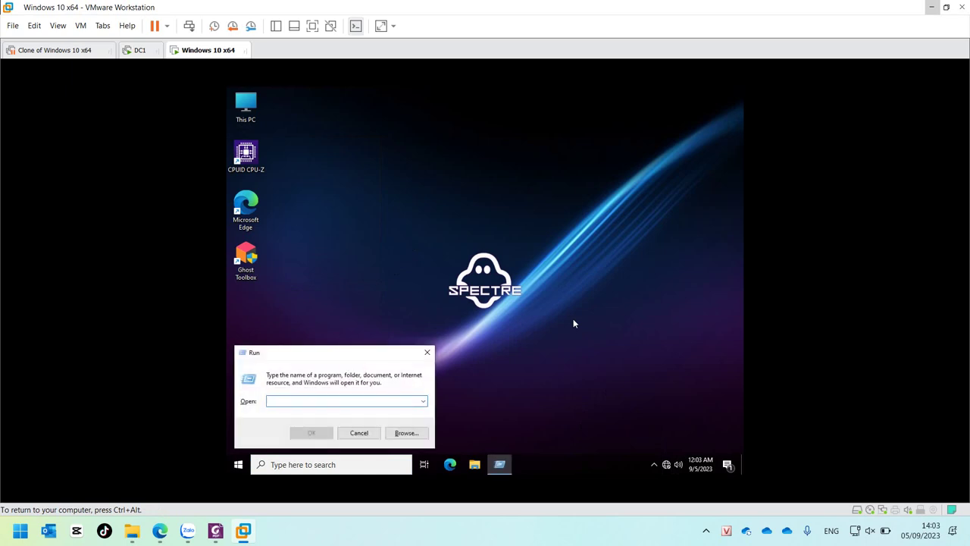
{"action": "type", "text": "cmd"}
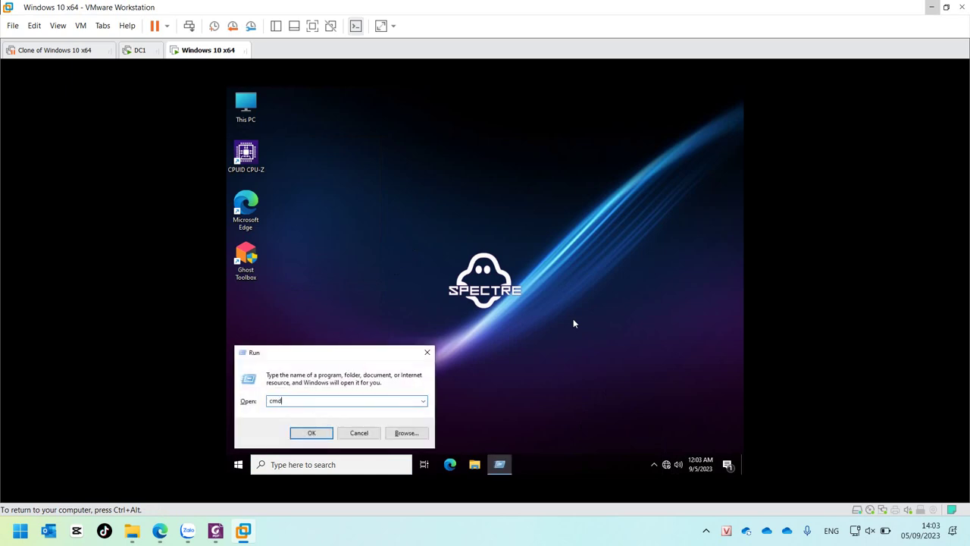
{"action": "key", "text": "Return"}
{"action": "type", "text": "n"}
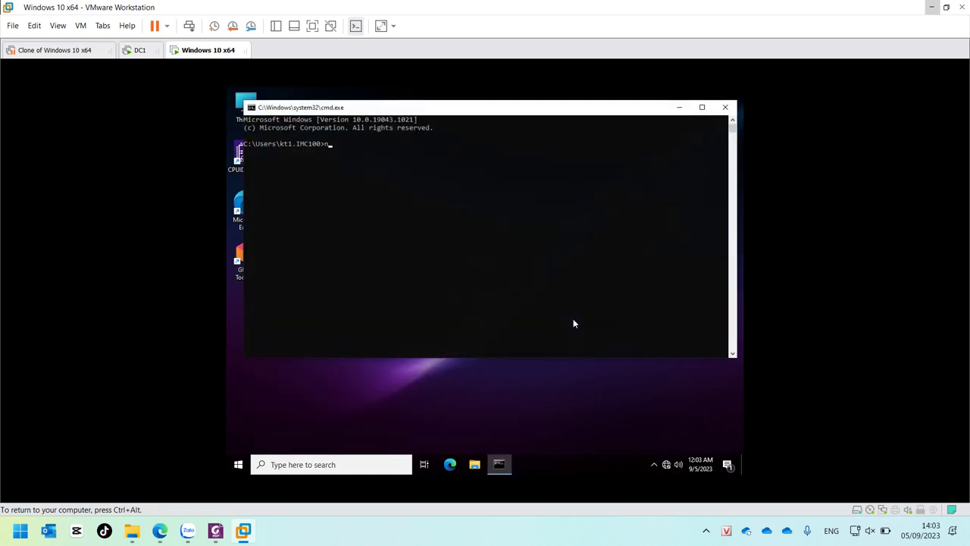
{"action": "type", "text": "slookup"}
{"action": "key", "text": "Return"}
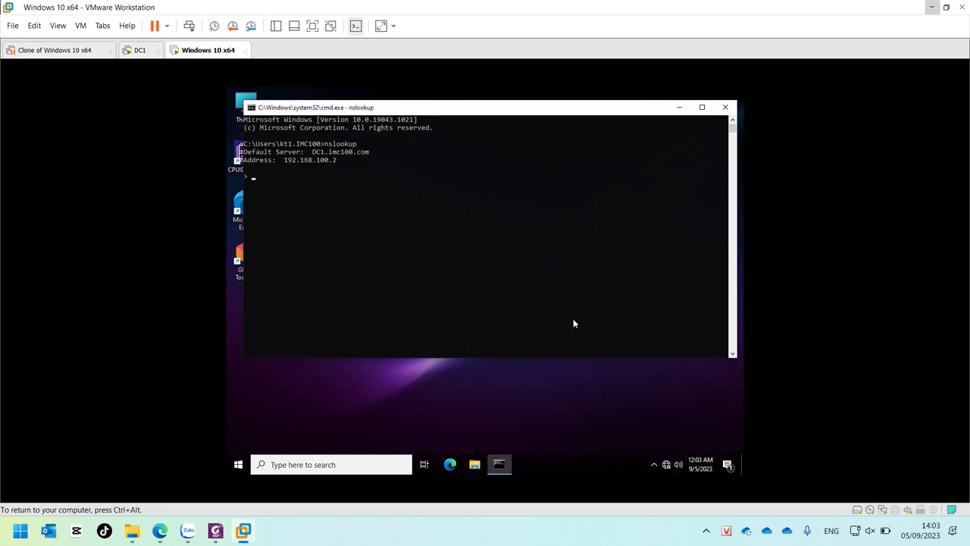
{"action": "key", "text": "ctrl+c"}
{"action": "type", "text": "ping"}
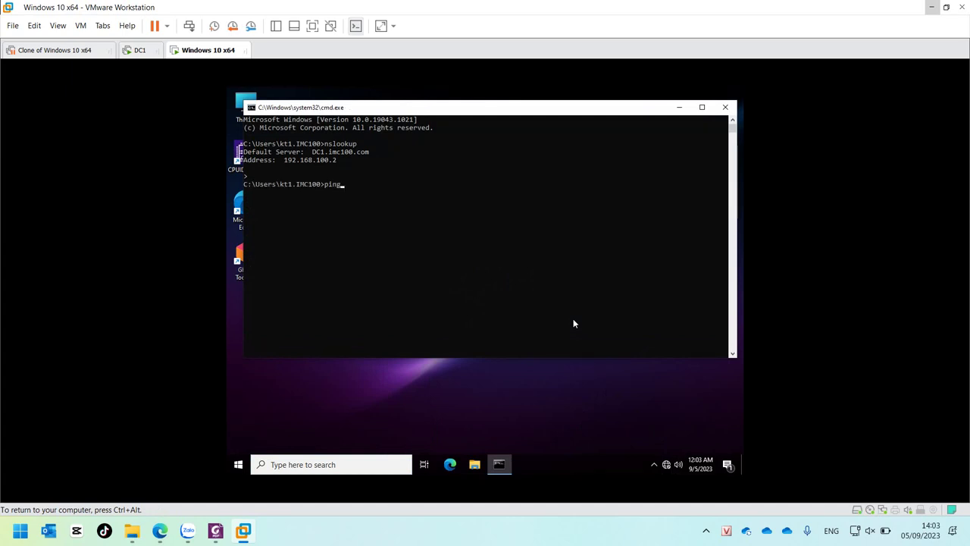
{"action": "type", "text": " imc100.com"}
{"action": "key", "text": "Return"}
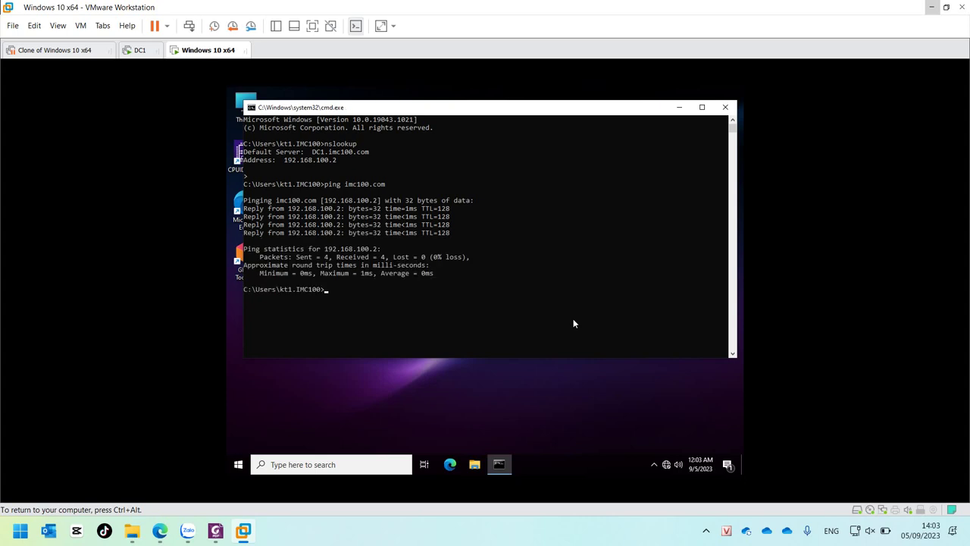
Step: Close cmd, try opening \\dc1\CongTy\ in File Explorer, and dismiss the permission-denied network error
{"action": "left_click", "coordinate": [726, 108]}
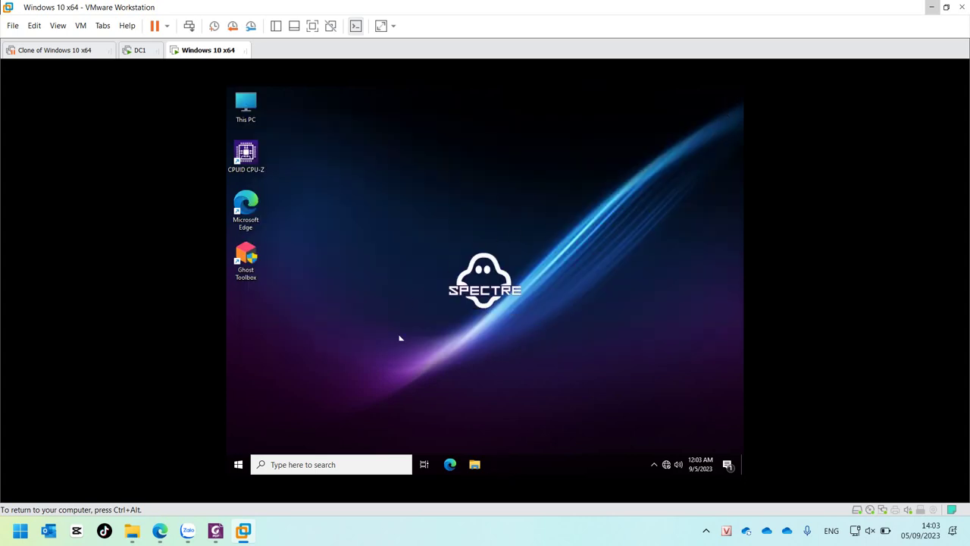
{"action": "left_click", "coordinate": [475, 462]}
{"action": "left_click", "coordinate": [390, 120]}
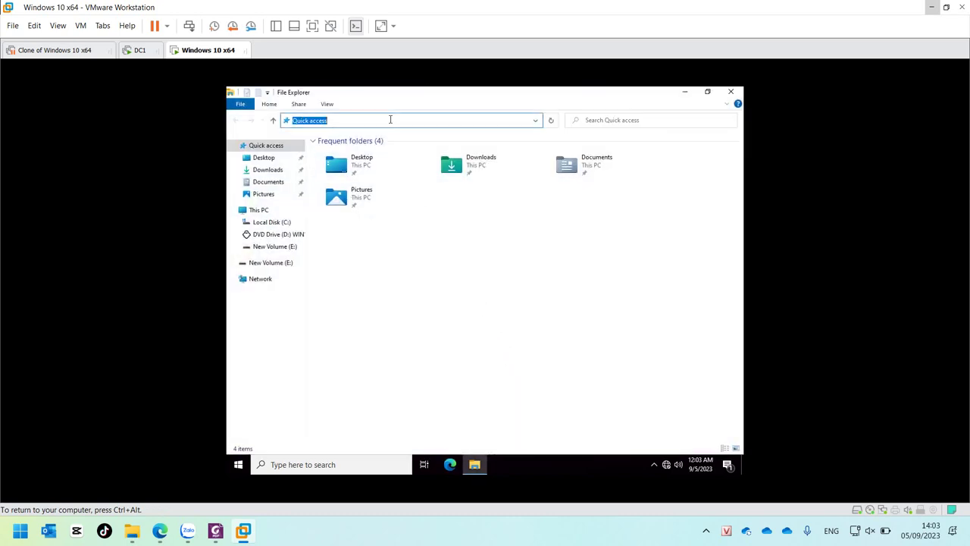
{"action": "type", "text": "\\\\dc1\\"}
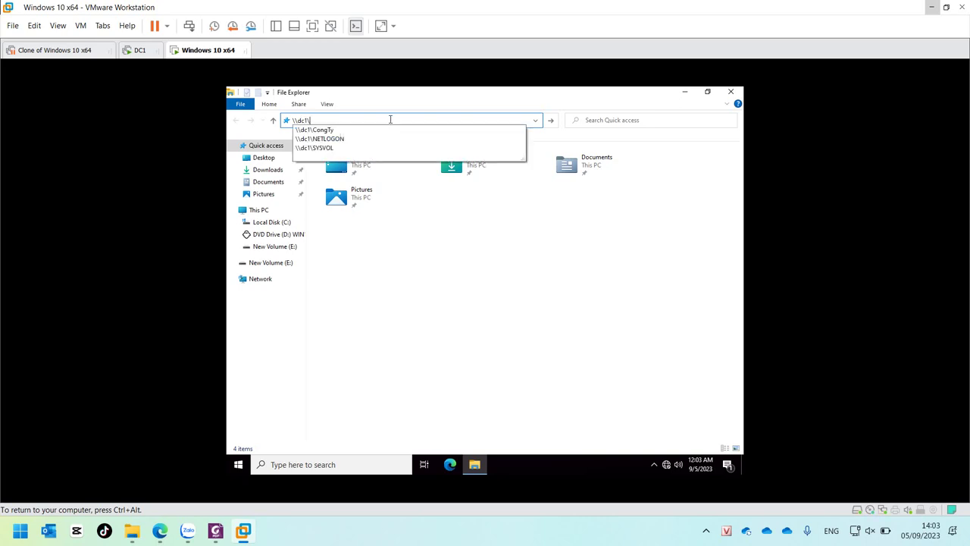
{"action": "key", "text": "Down"}
{"action": "type", "text": "\\"}
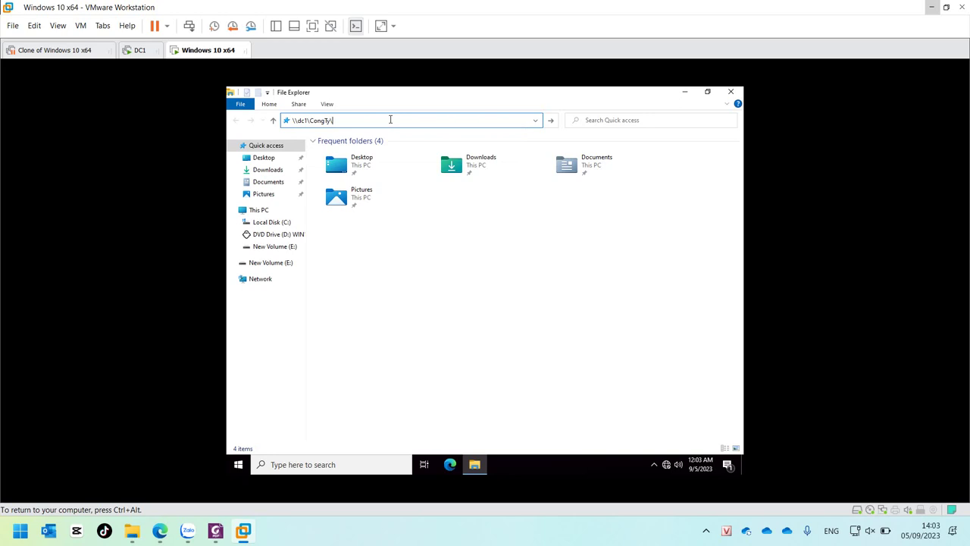
{"action": "key", "text": "Return"}
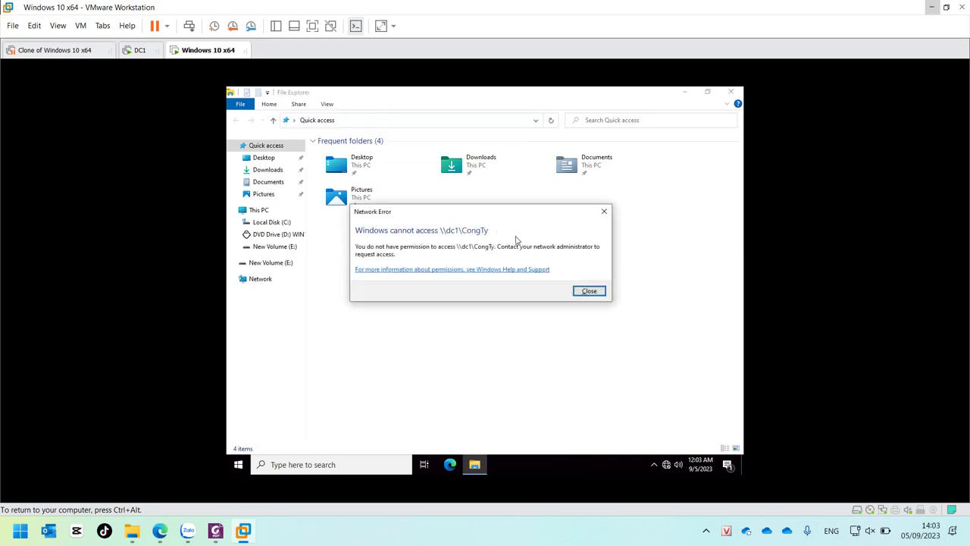
{"action": "left_click", "coordinate": [589, 292]}
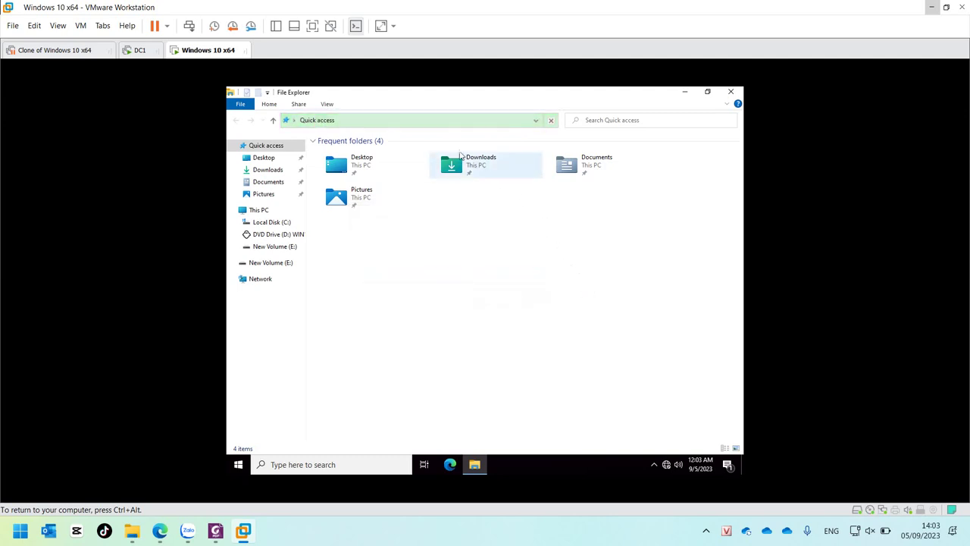
Step: Browse to \\dc1 and open its CongTy share
{"action": "left_click", "coordinate": [357, 119]}
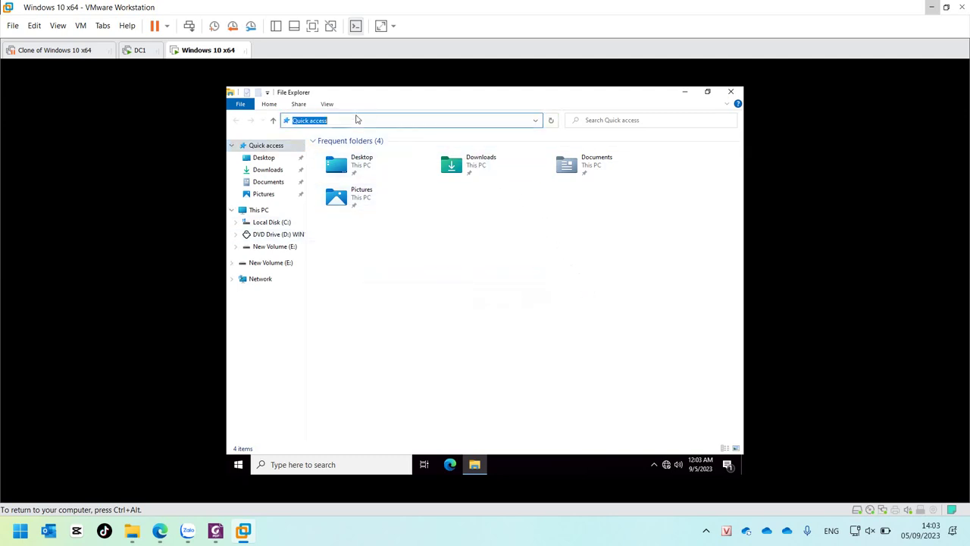
{"action": "type", "text": "\\dc1"}
{"action": "key", "text": "Return"}
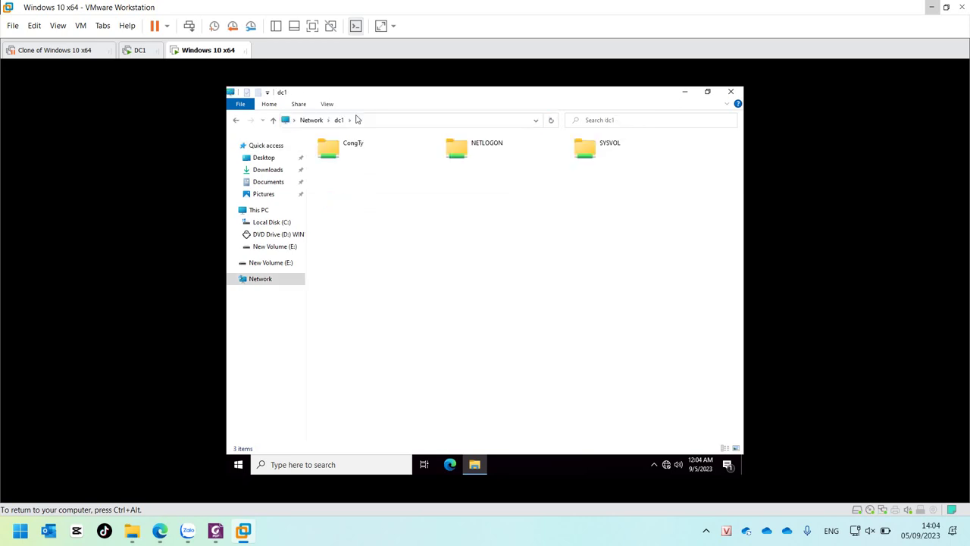
{"action": "double_click", "coordinate": [349, 146]}
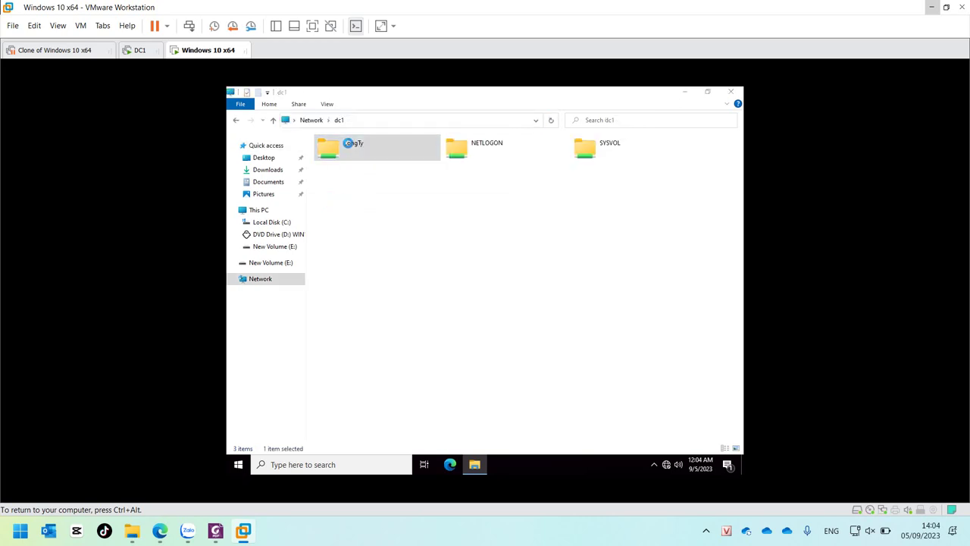